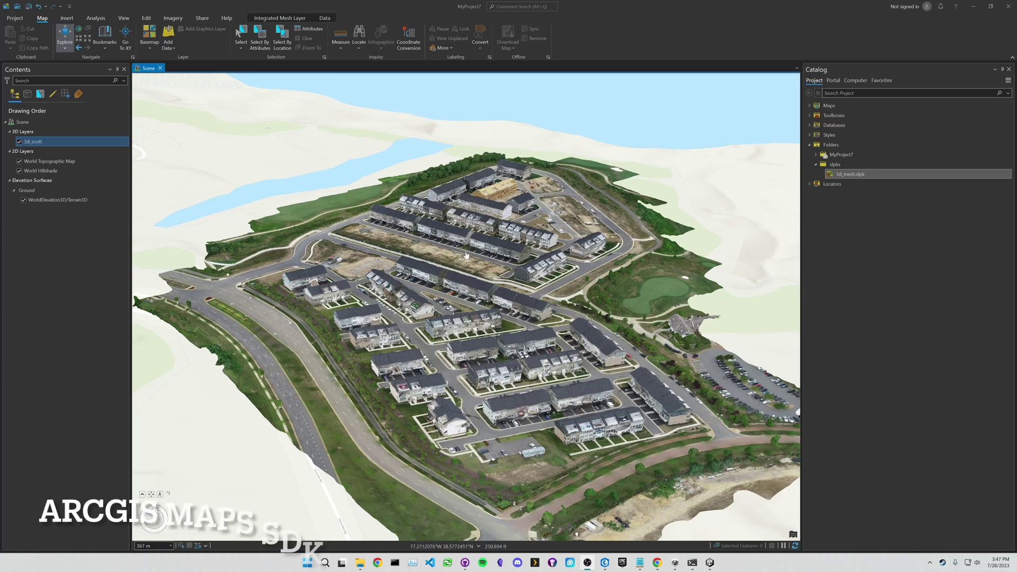
Switch from the 3d_scott mesh scene to the samples_project ThirdPerson scene in Unity.
mouse_move(507, 347)
middle_mouse_down()
mouse_move(517, 343)
mouse_move(508, 326)
mouse_move(530, 345)
mouse_move(490, 347)
mouse_move(491, 317)
mouse_move(516, 318)
mouse_move(496, 366)
mouse_move(484, 327)
mouse_move(519, 322)
mouse_move(508, 278)
middle_mouse_up()
scroll(496, 366, "up", 2)
scroll(500, 324, "down", 2)
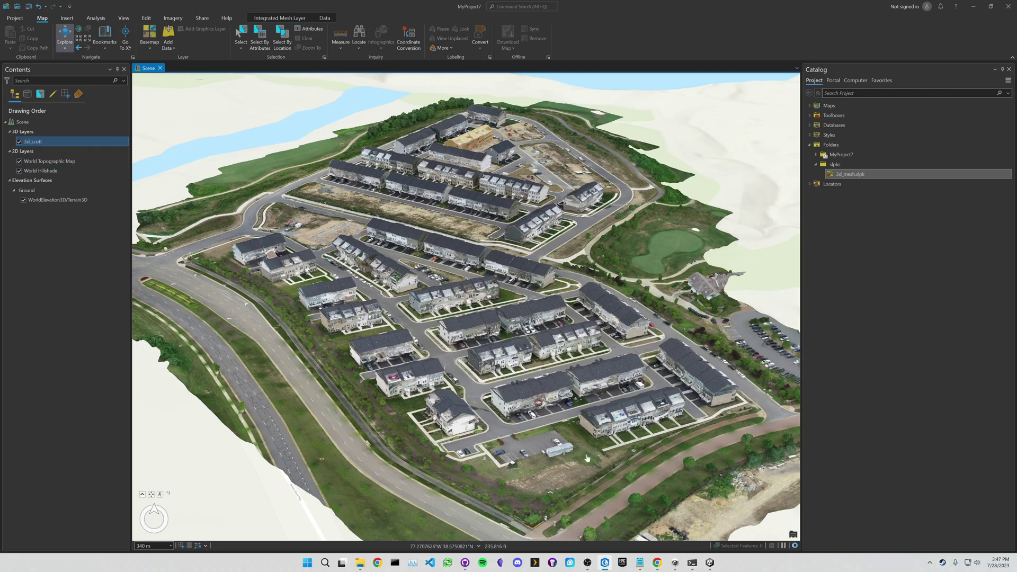
mouse_move(710, 564)
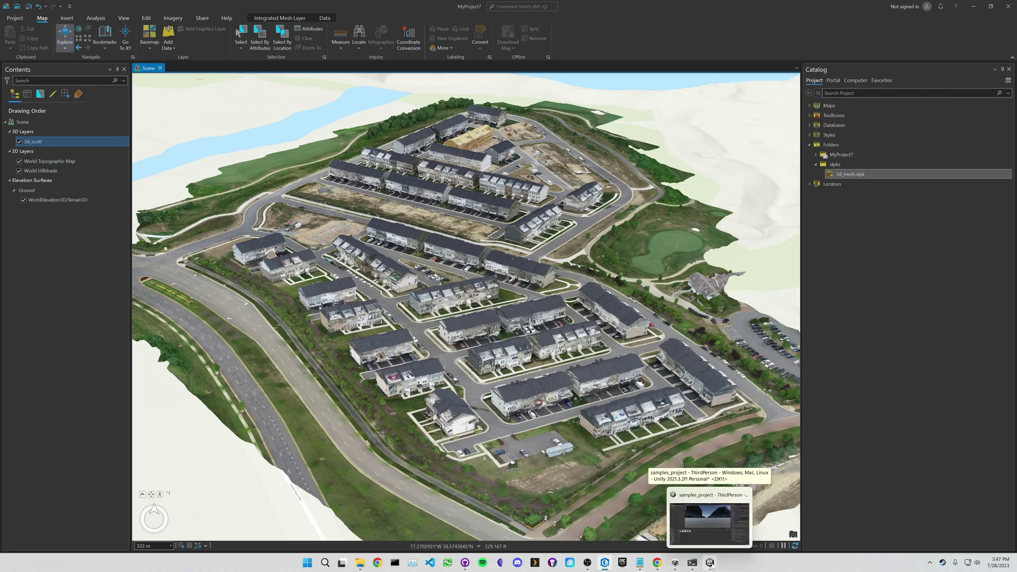
left_click(711, 516)
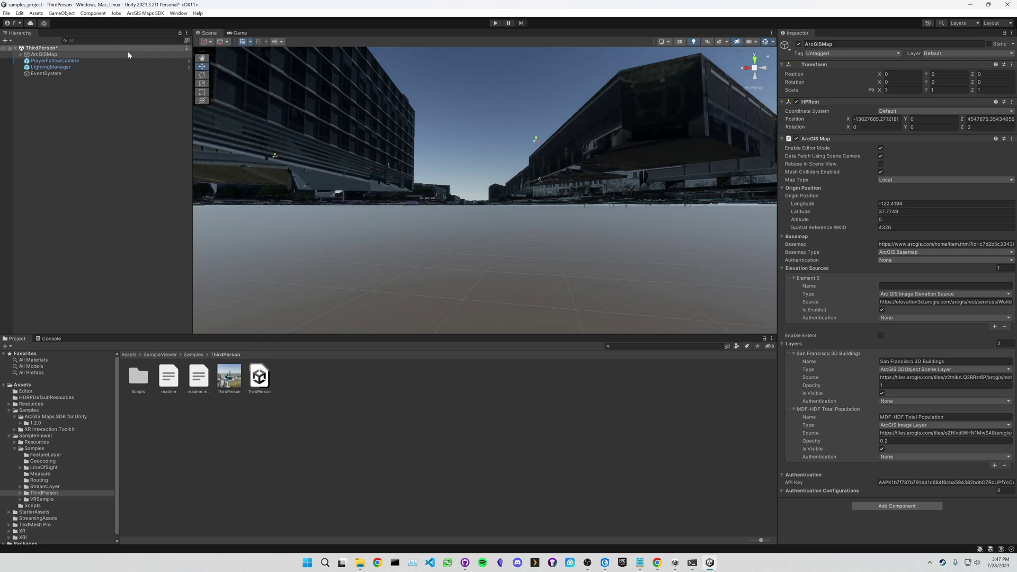
left_click(139, 13)
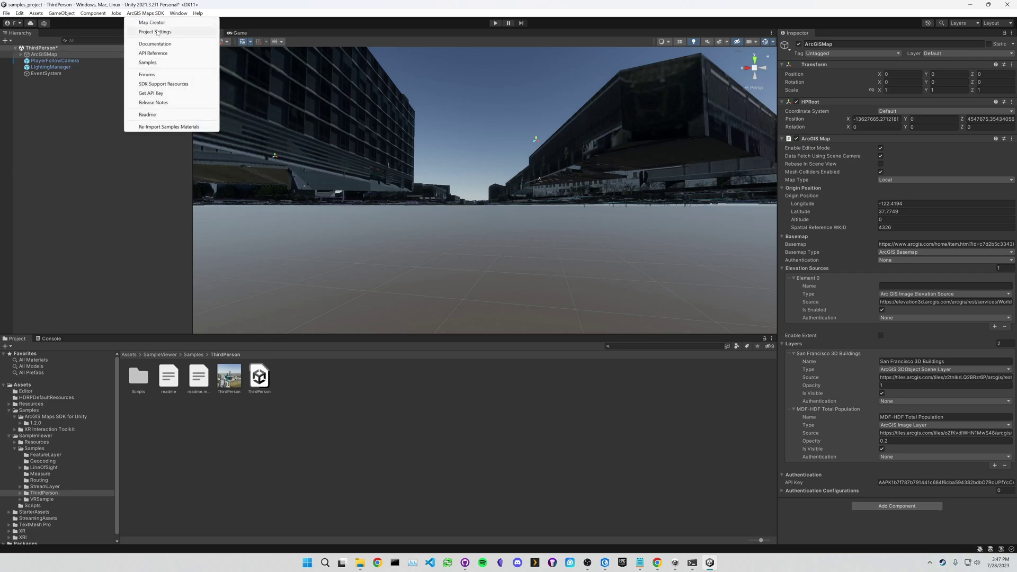
left_click(156, 24)
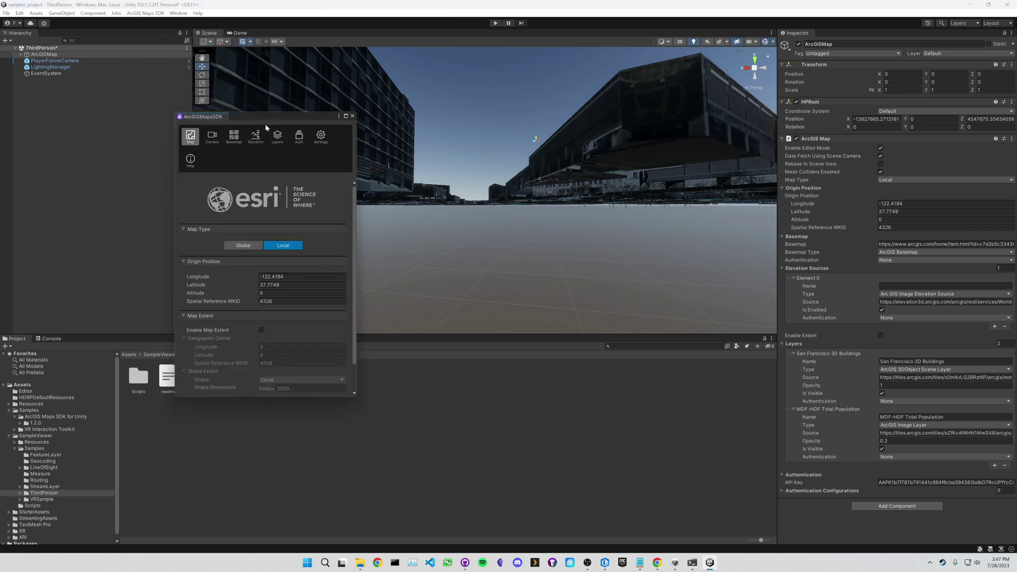
left_click_drag(273, 117, 454, 156)
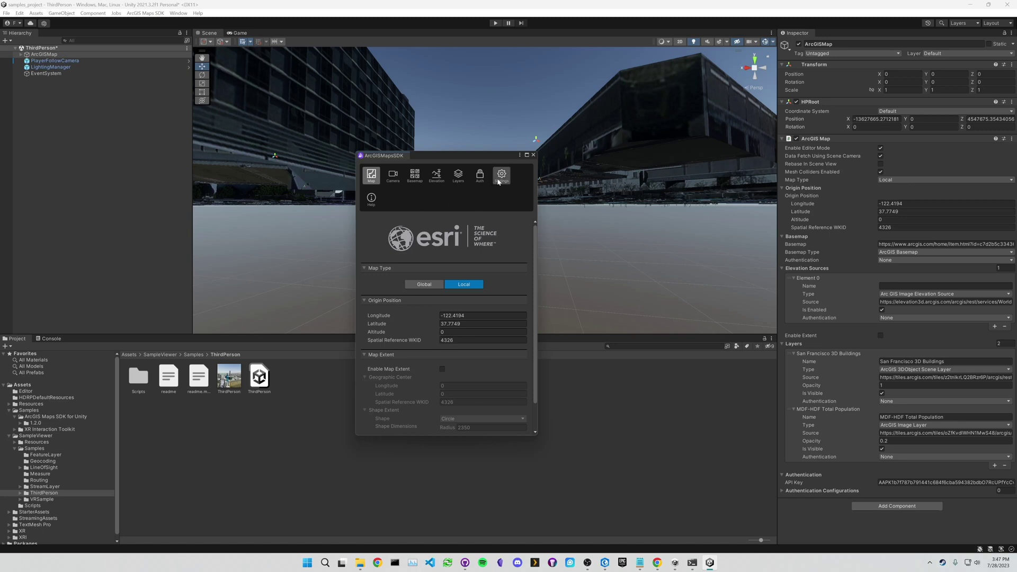
left_click(534, 156)
Select the ArcGISMap object and open the ArcGIS Maps SDK Map Creator.
left_click(50, 60)
left_click(37, 55)
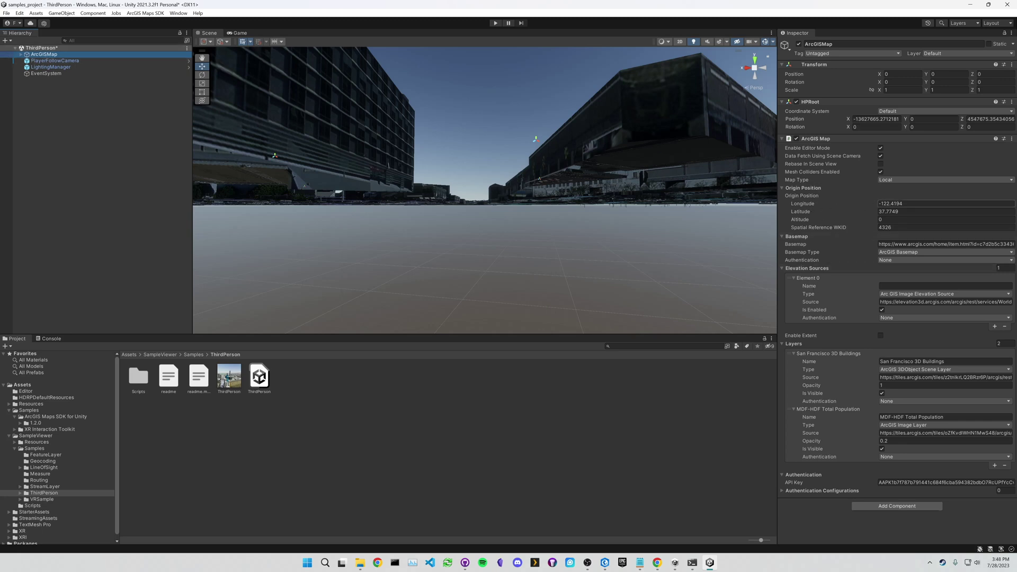
left_click(133, 15)
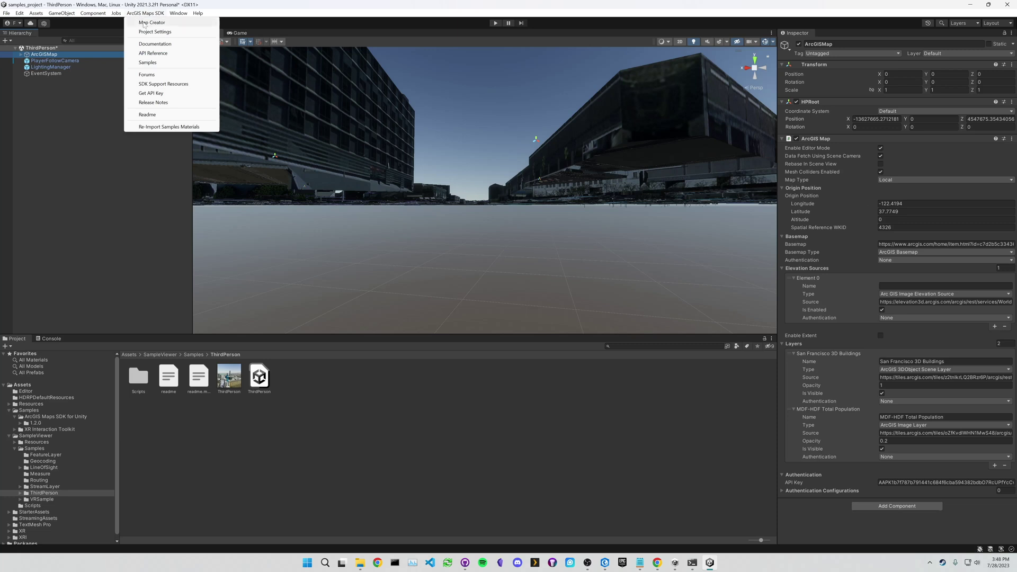
left_click(150, 23)
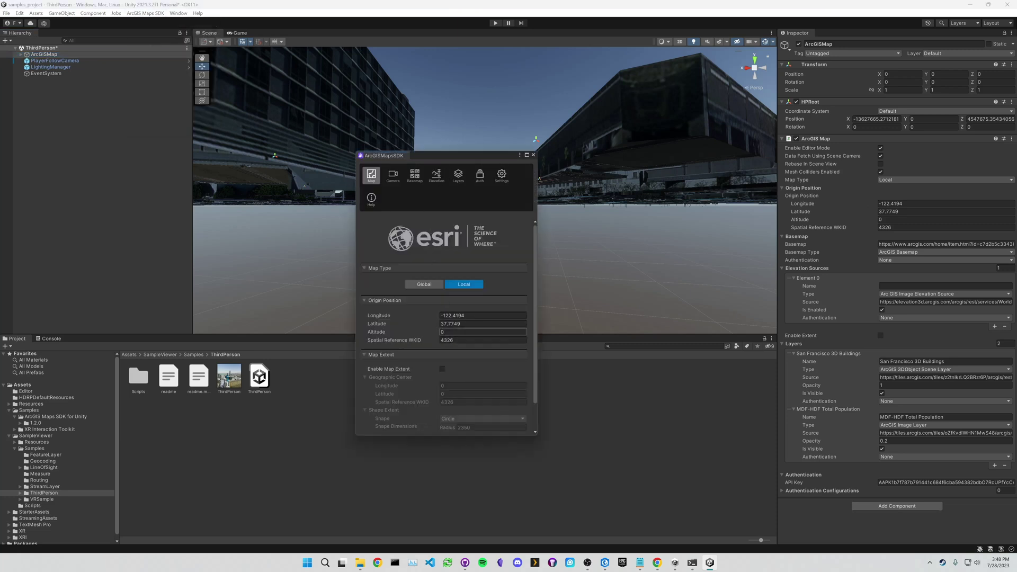
Set the map's origin position to longitude -77.270 and latitude 38.5754, checking the mesh's coordinates in ArcGIS Pro.
left_click(483, 316)
left_click(604, 562)
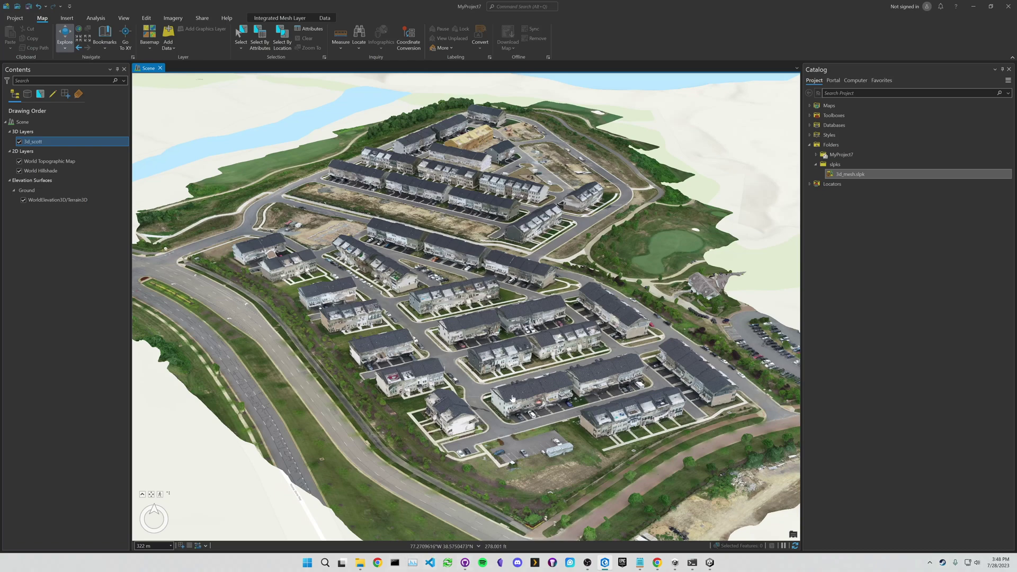
left_click(709, 563)
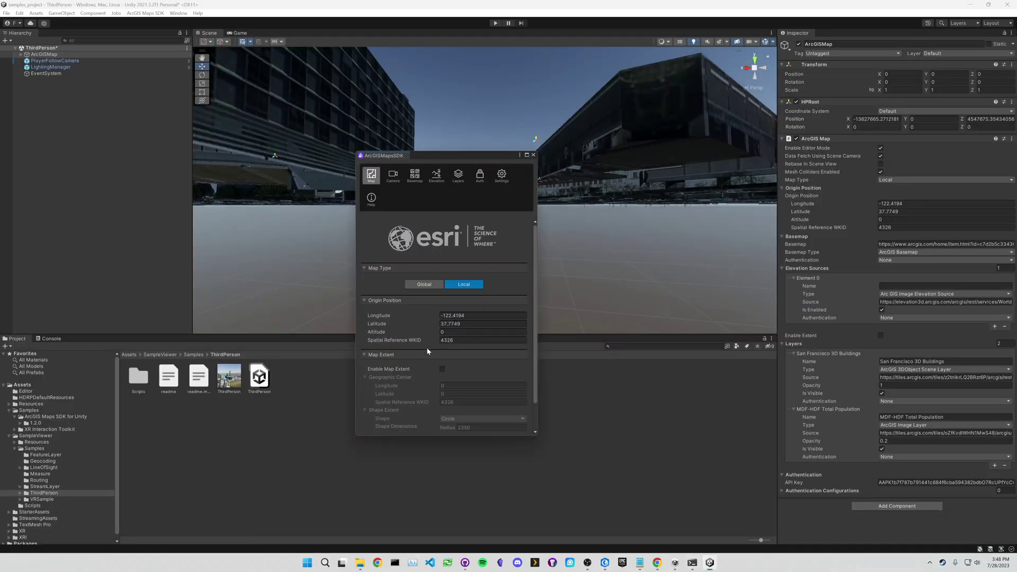
left_click(419, 320)
type("77")
key("BackSpace")
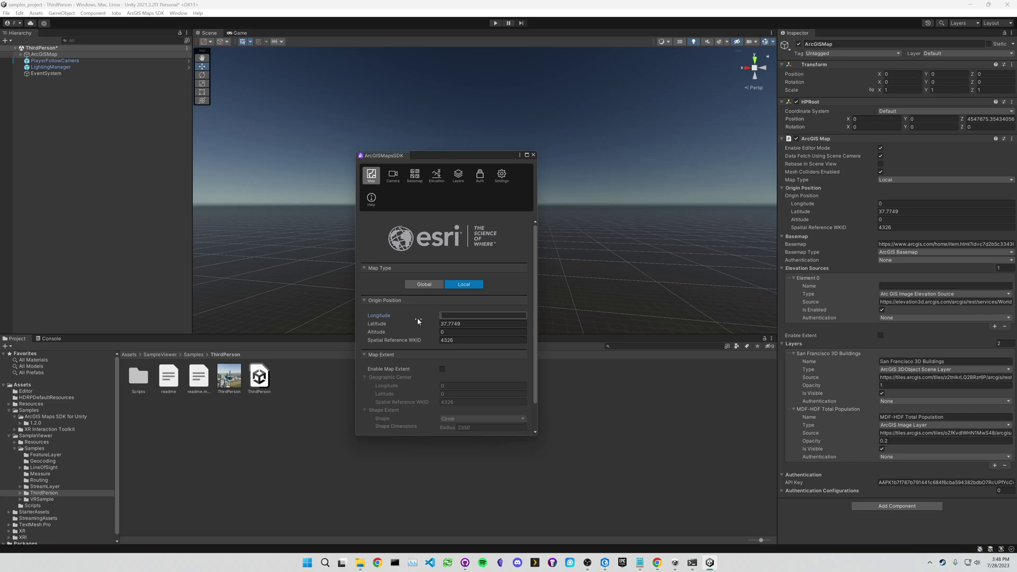
type("-77.270")
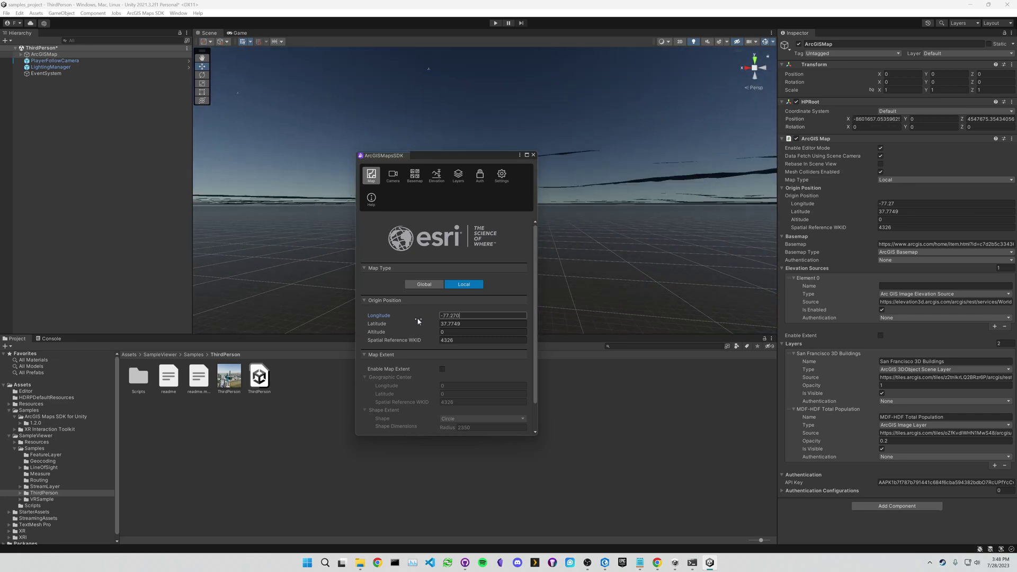
left_click(449, 324)
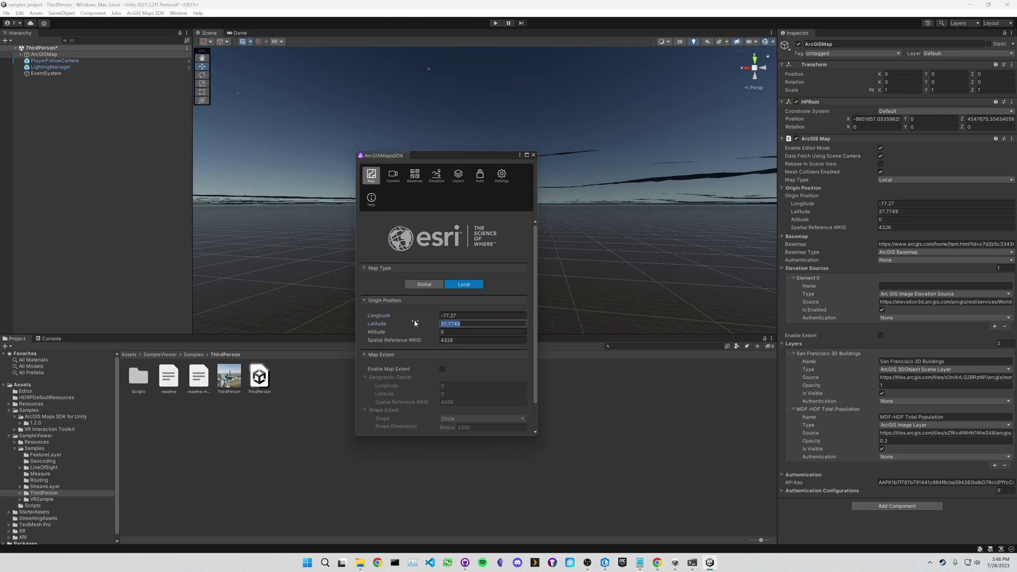
type("38.5")
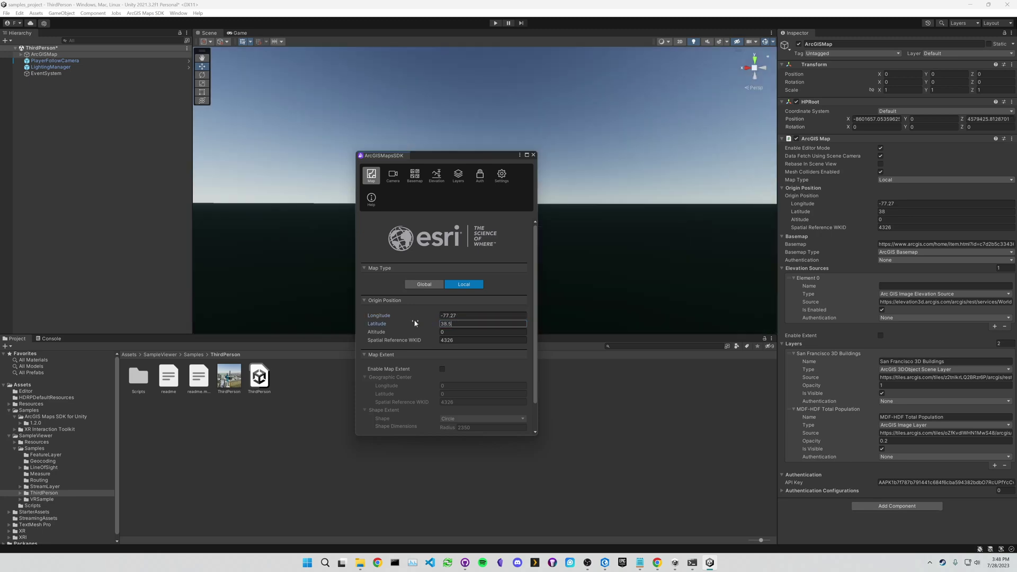
type("754")
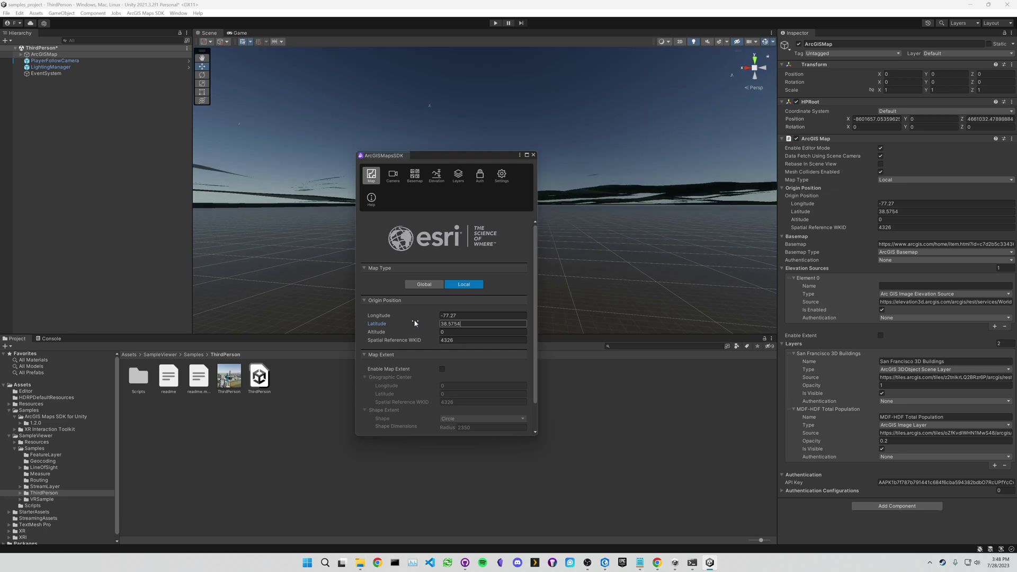
left_click(445, 355)
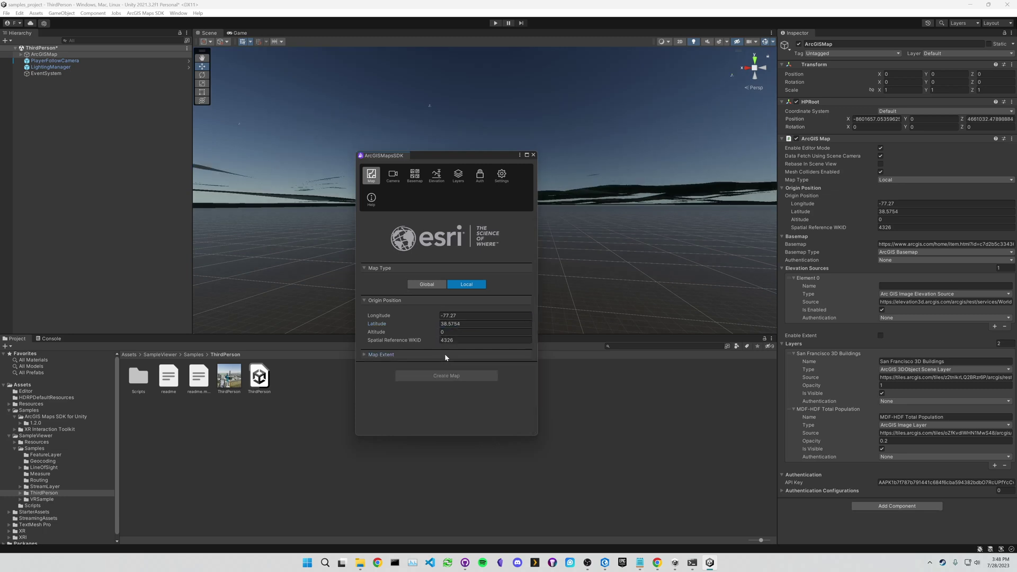
left_click(363, 354)
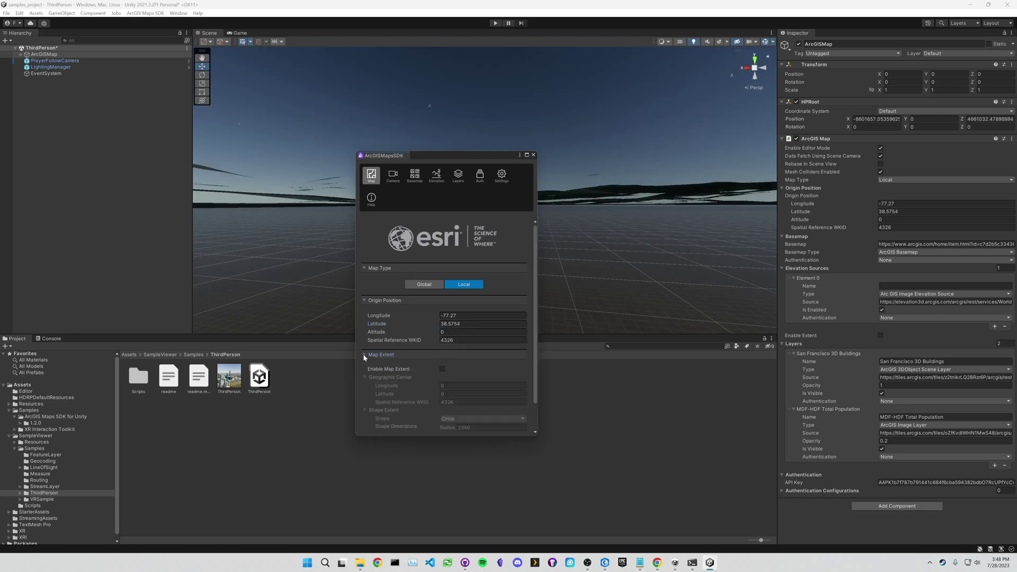
scroll(399, 342, "down", 1)
scroll(418, 341, "up", 2)
Try to align the ArcGIS camera's location with the current editor view.
left_click(393, 176)
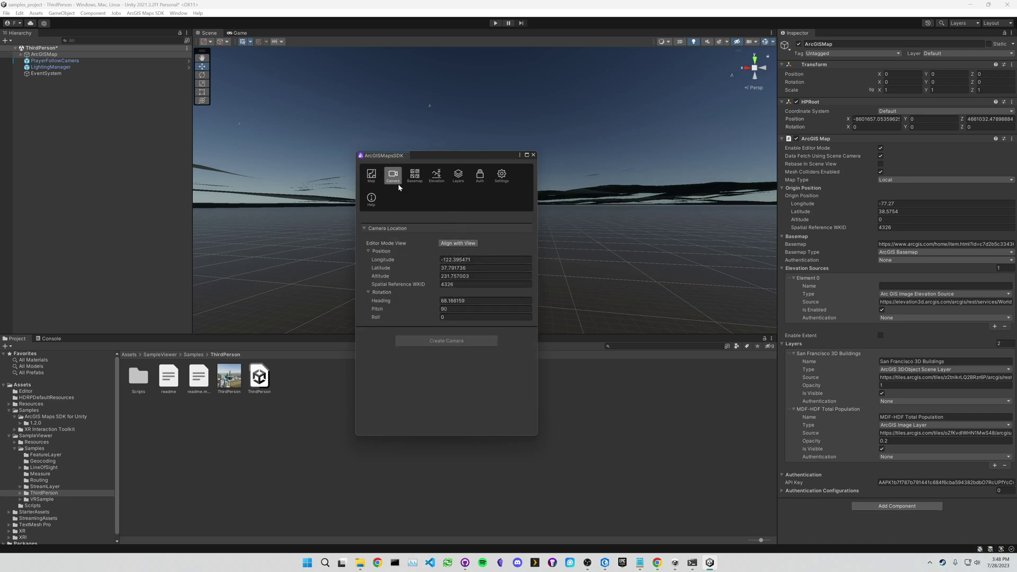
left_click(458, 243)
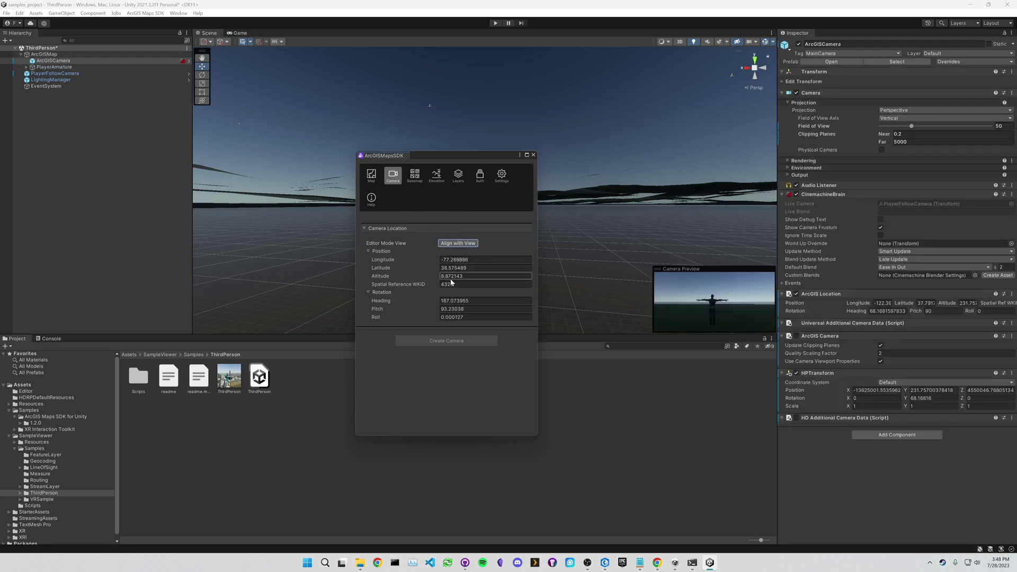
left_click(371, 176)
left_click(393, 175)
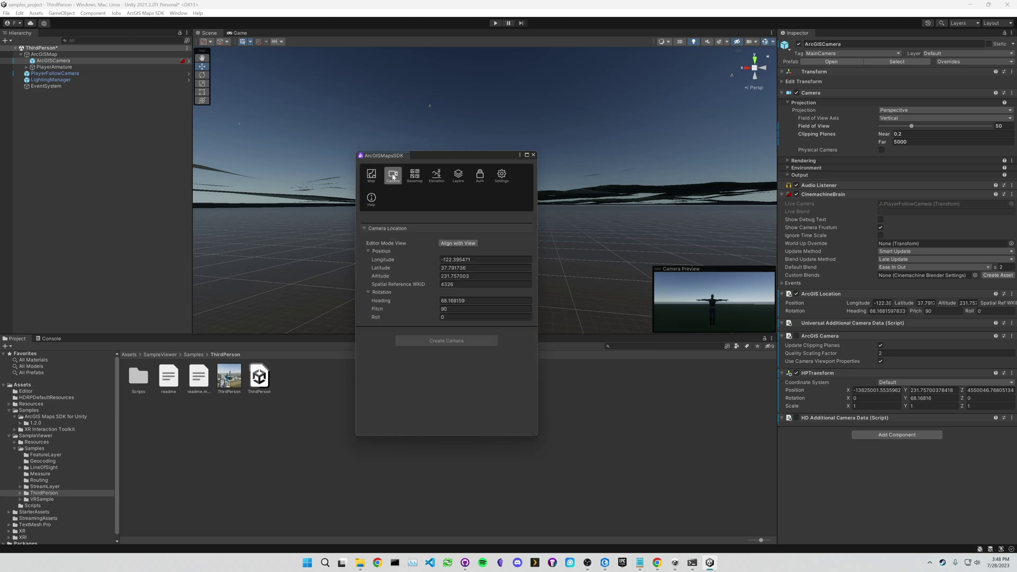
left_click(415, 176)
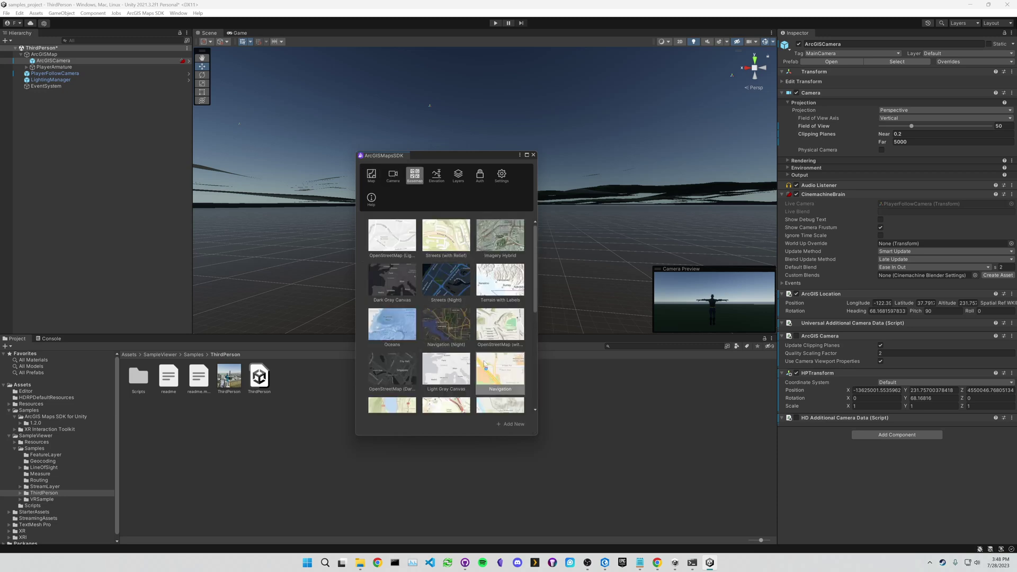
scroll(495, 291, "down", 2)
scroll(495, 291, "down", 3)
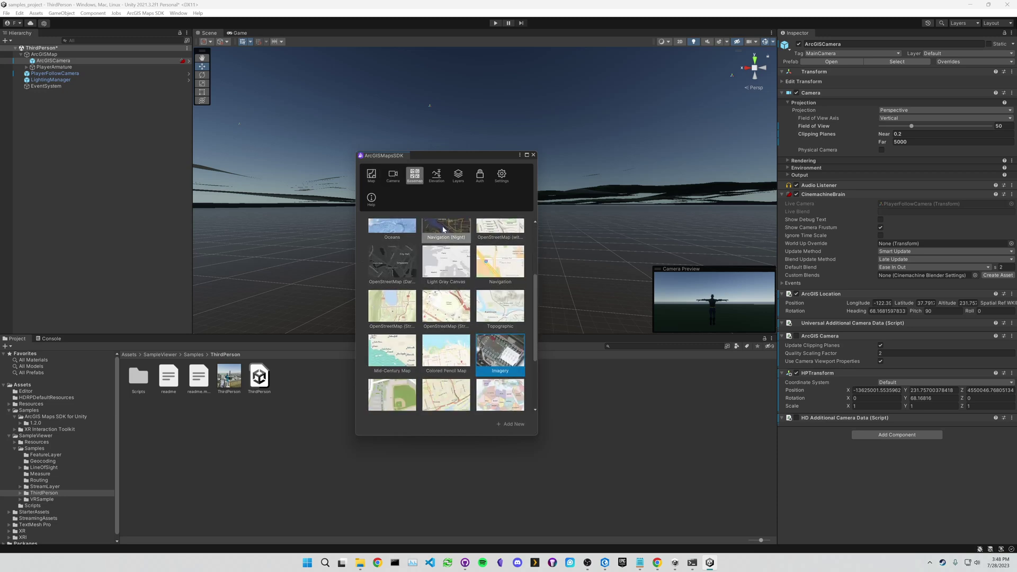
left_click(437, 182)
Remove the MDF-HDF Total Population and San Francisco 3D Buildings layers from the map.
left_click(459, 177)
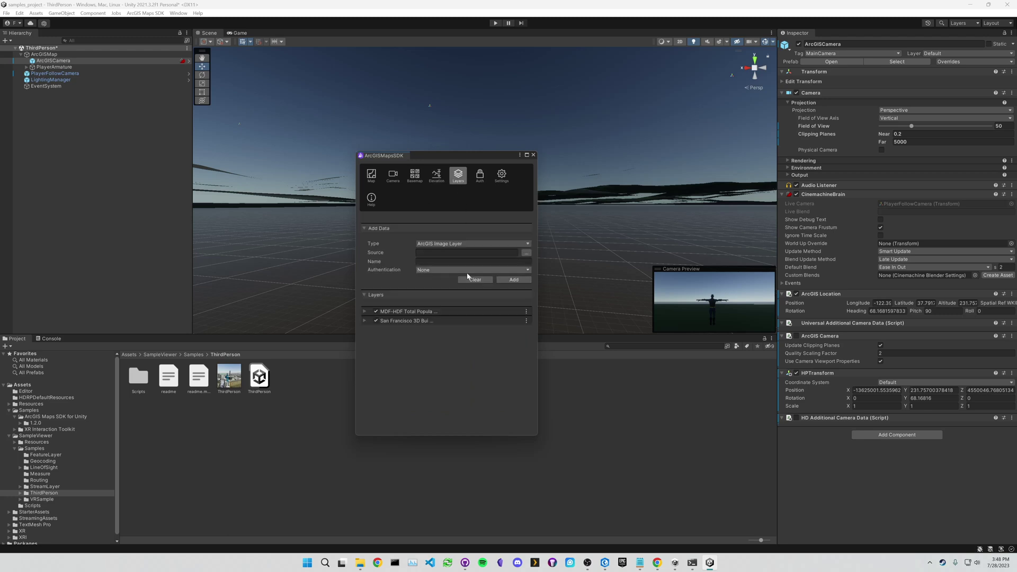
left_click(364, 312)
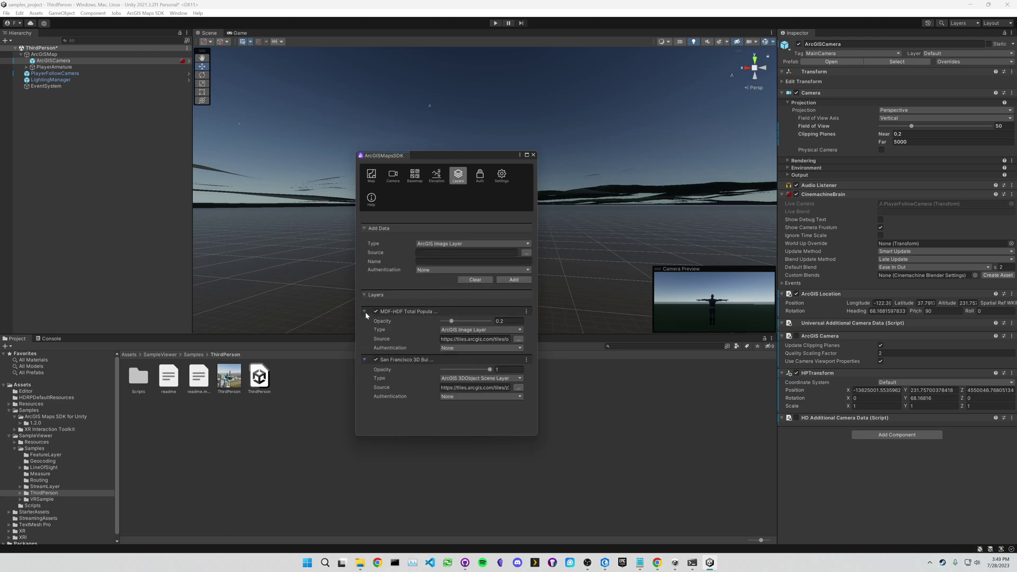
left_click(364, 311)
left_click(376, 319)
left_click(376, 311)
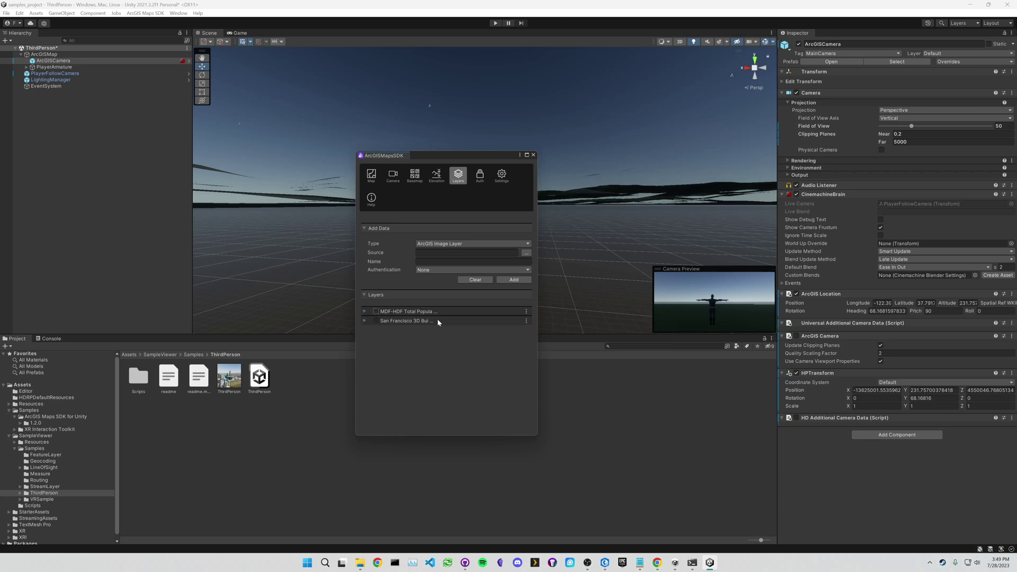
left_click(526, 311)
left_click(505, 353)
left_click(526, 313)
left_click(501, 353)
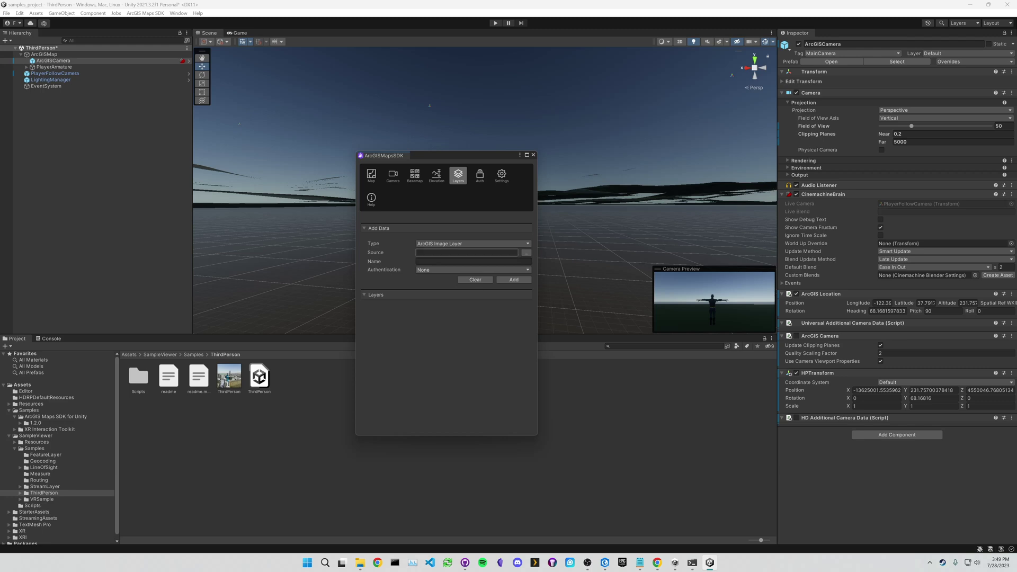
Set the new layer's type to ArcGIS Integrated Mesh Layer and its source to the 3d_mesh SLPK file in Documents/slpks.
left_click(466, 244)
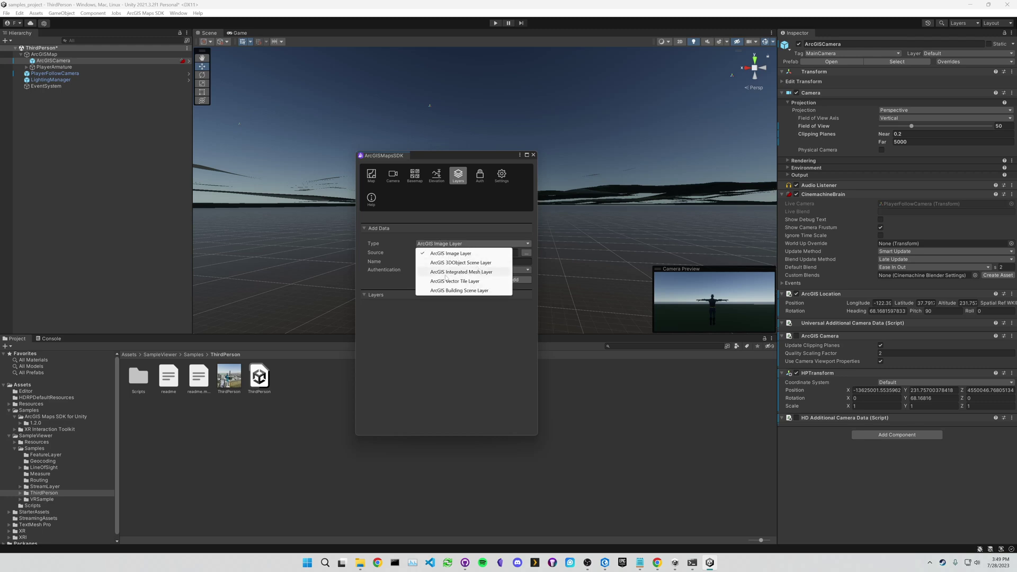
left_click(477, 273)
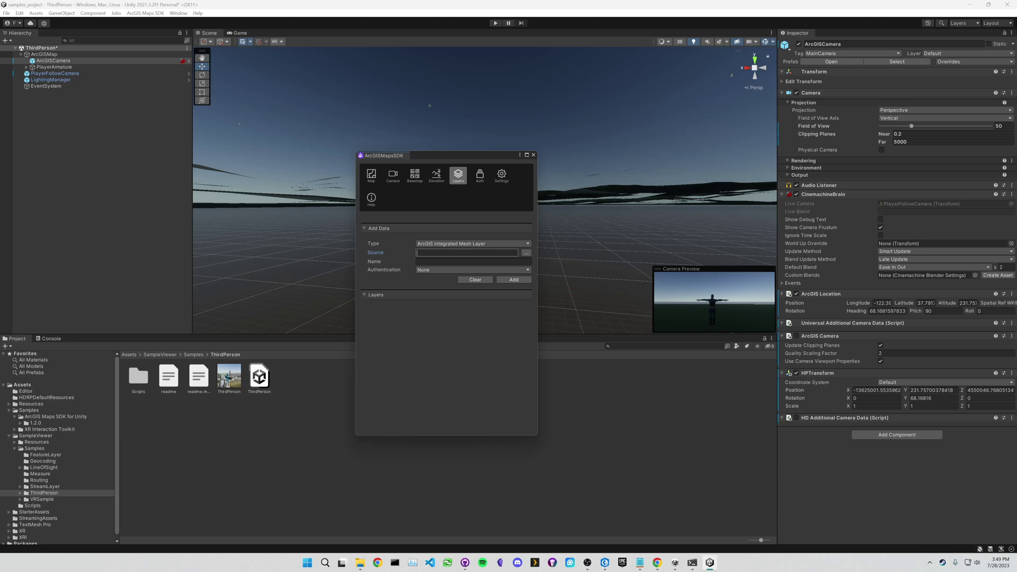
left_click(526, 254)
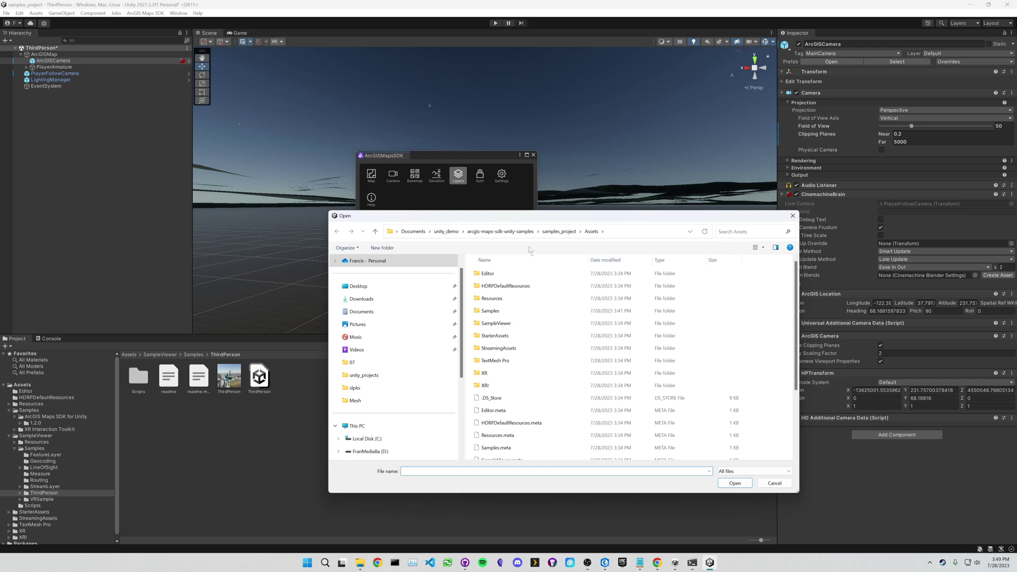
left_click(350, 395)
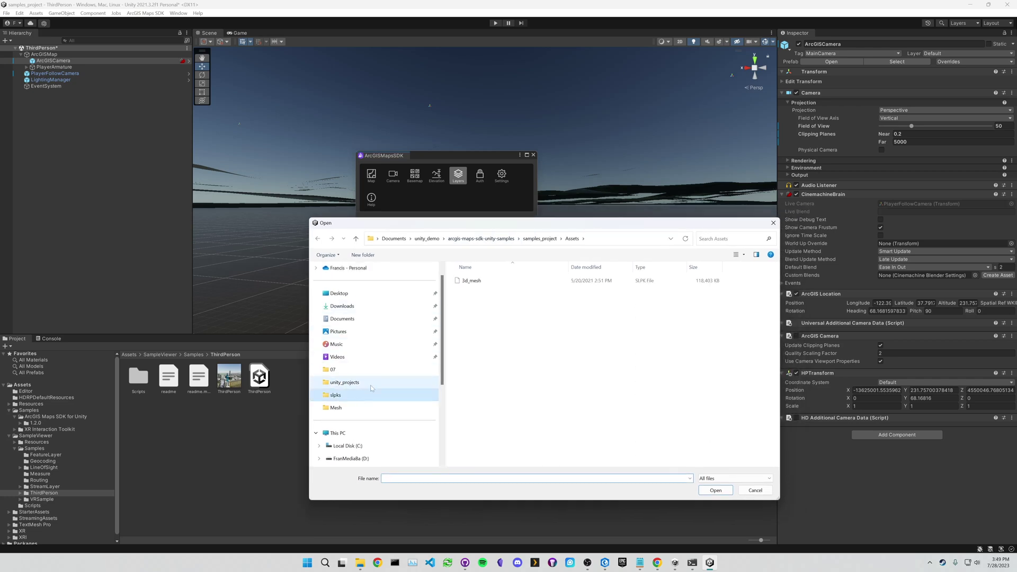
left_click(492, 280)
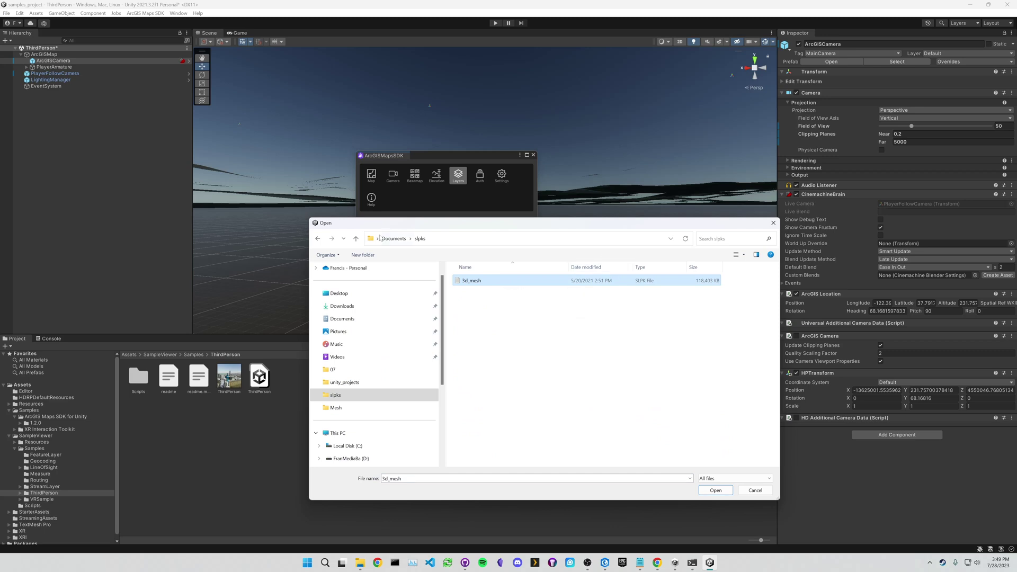
left_click(745, 254)
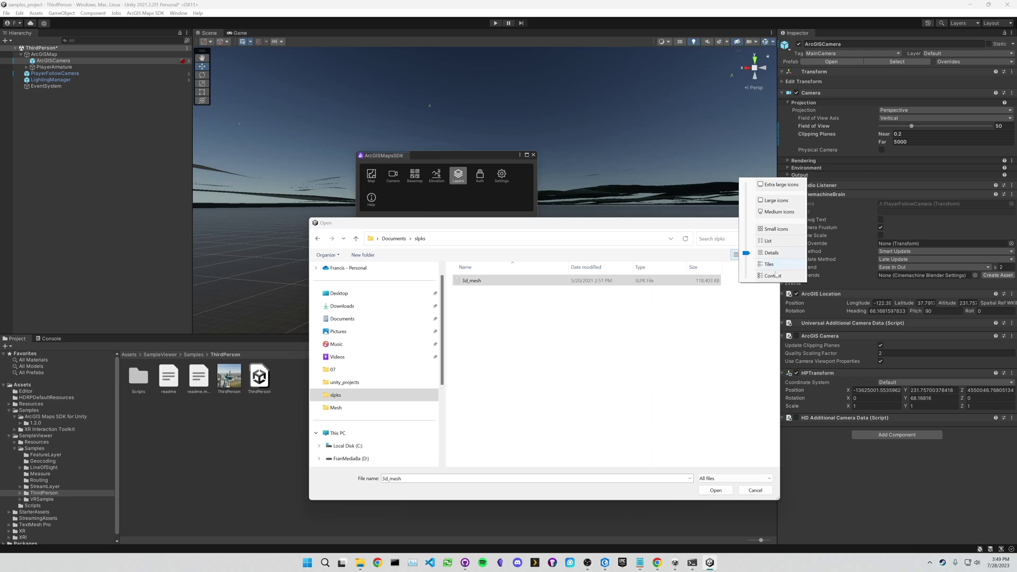
left_click(772, 252)
left_click(608, 319)
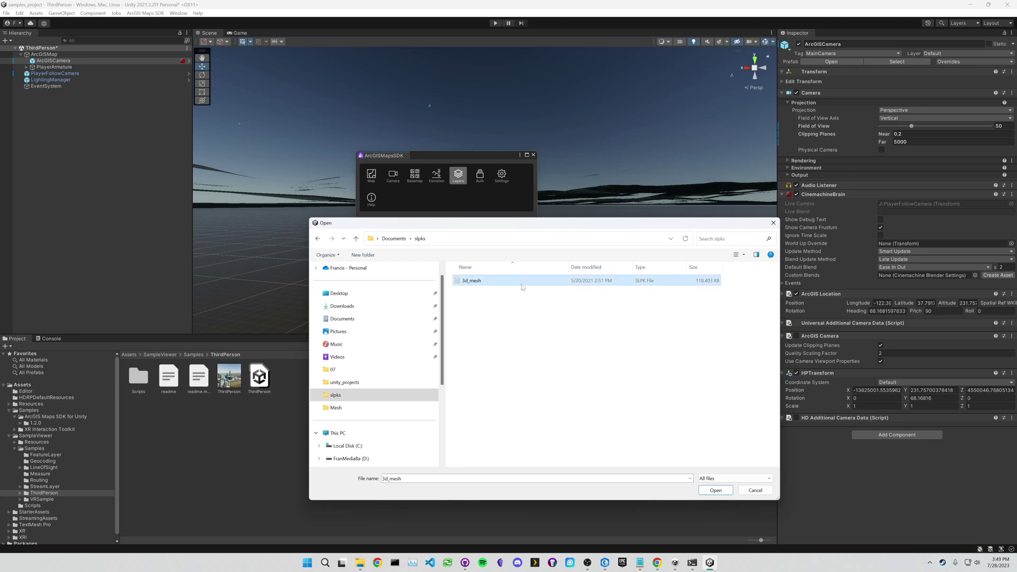
left_click(716, 491)
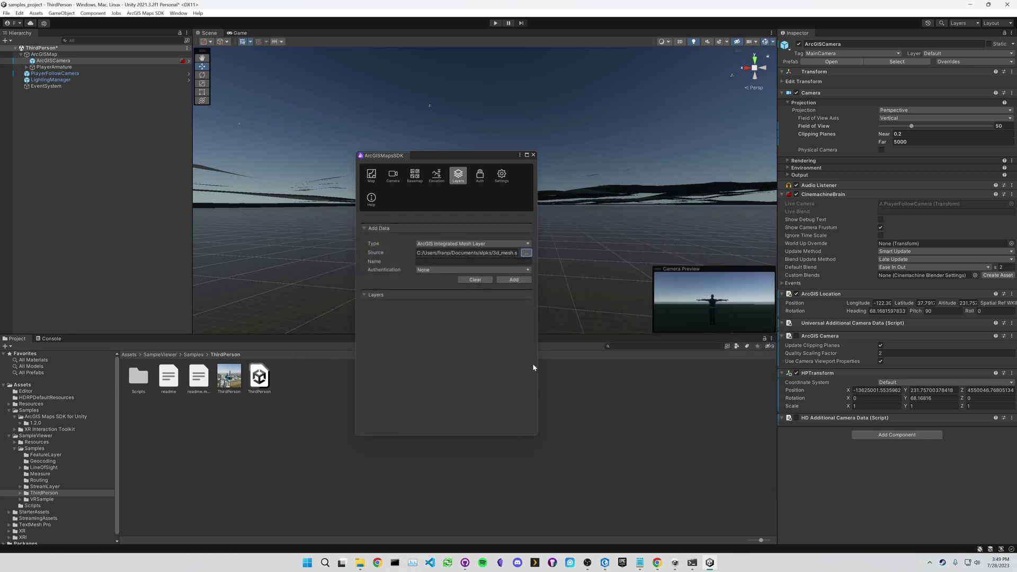
Name the integrated mesh layer our_3d_model, add it to the map, and close the ArcGIS Maps SDK window.
left_click(473, 261)
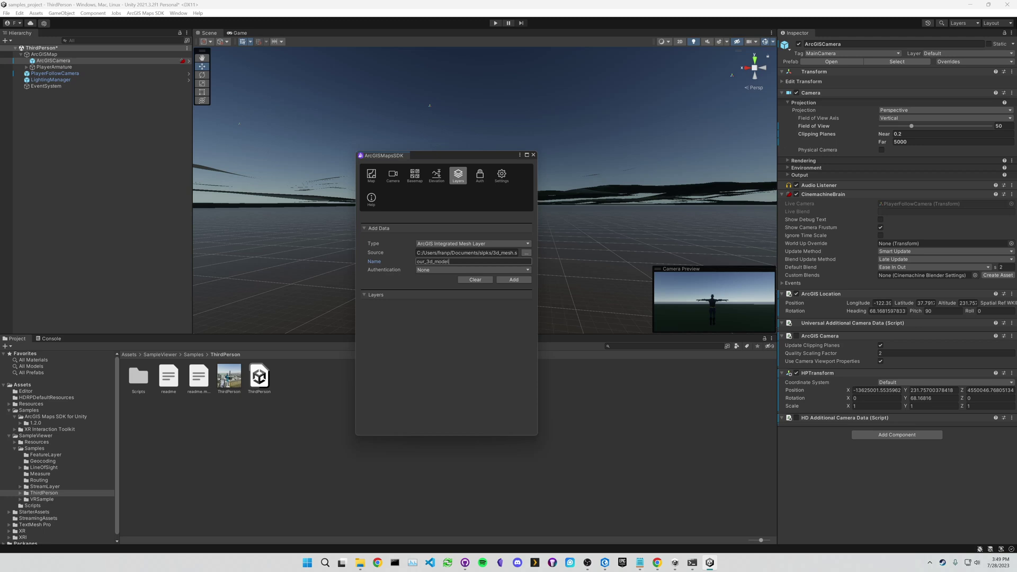
left_click(514, 280)
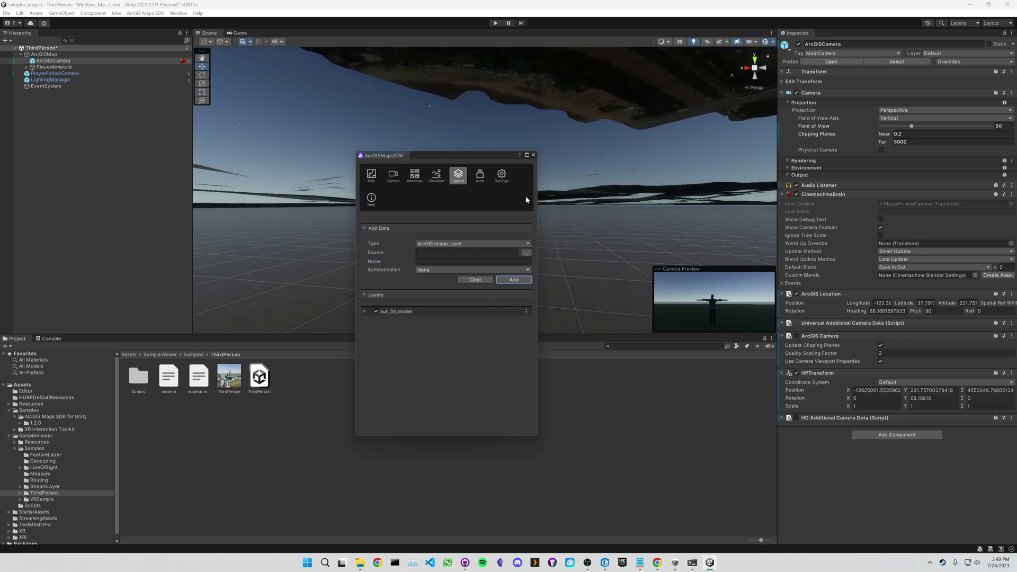
left_click(534, 156)
Examine how the added mesh sits on the terrain in the scene, viewing it from underneath and from above.
right_click_drag(526, 175, 502, 127)
scroll(472, 175, "down", 3)
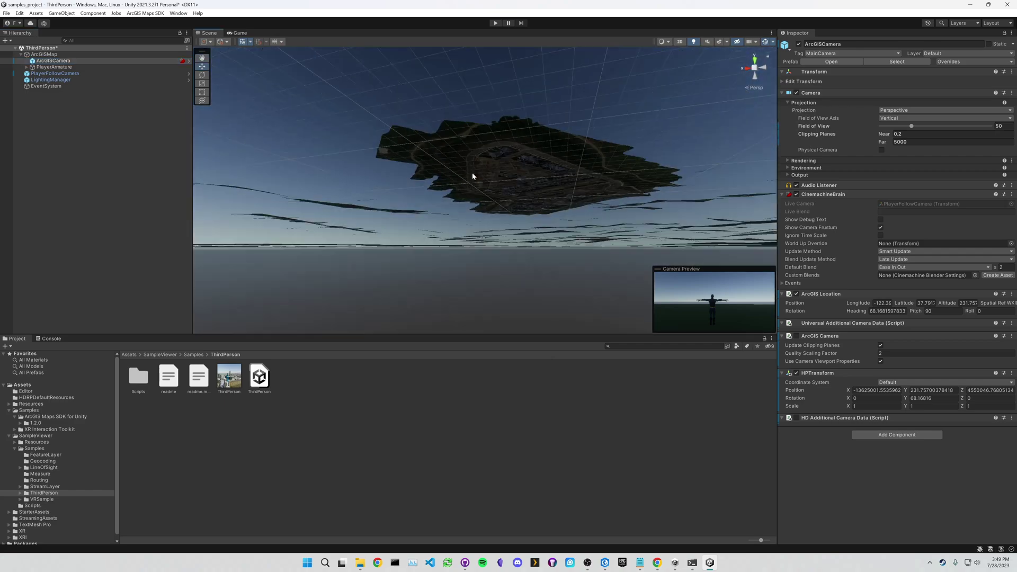
scroll(473, 176, "up", 8)
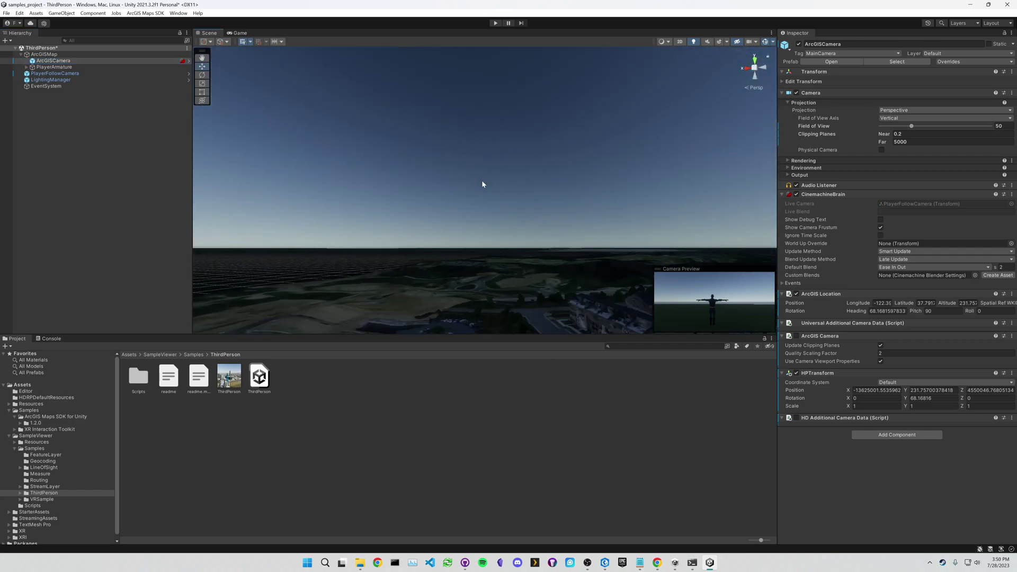
right_click_drag(528, 236, 433, 192)
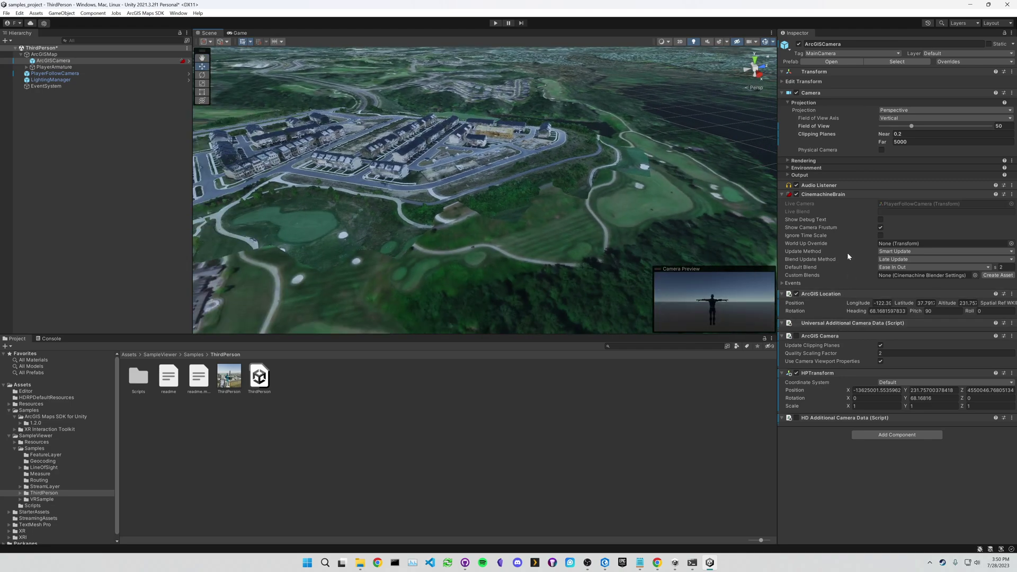
mouse_move(847, 252)
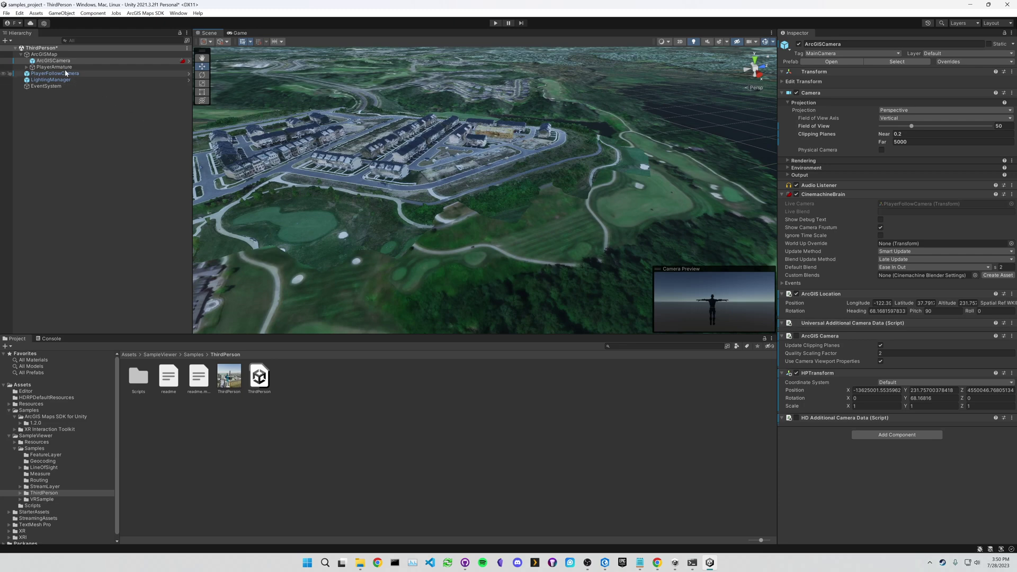
Review the ArcGISMap object's basemap settings and collapse its Elevation Sources section.
left_click(58, 54)
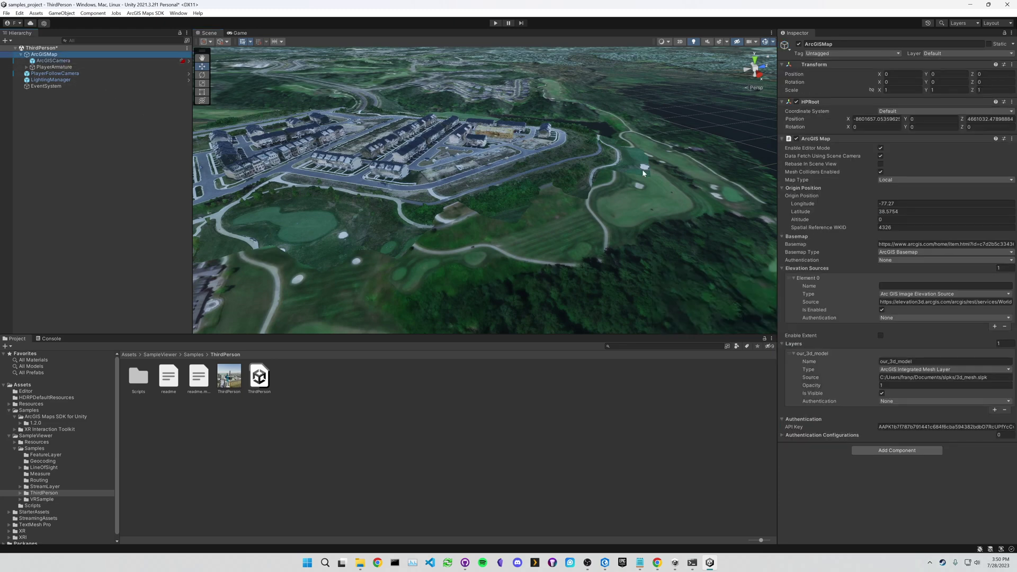
left_click(902, 256)
left_click(902, 245)
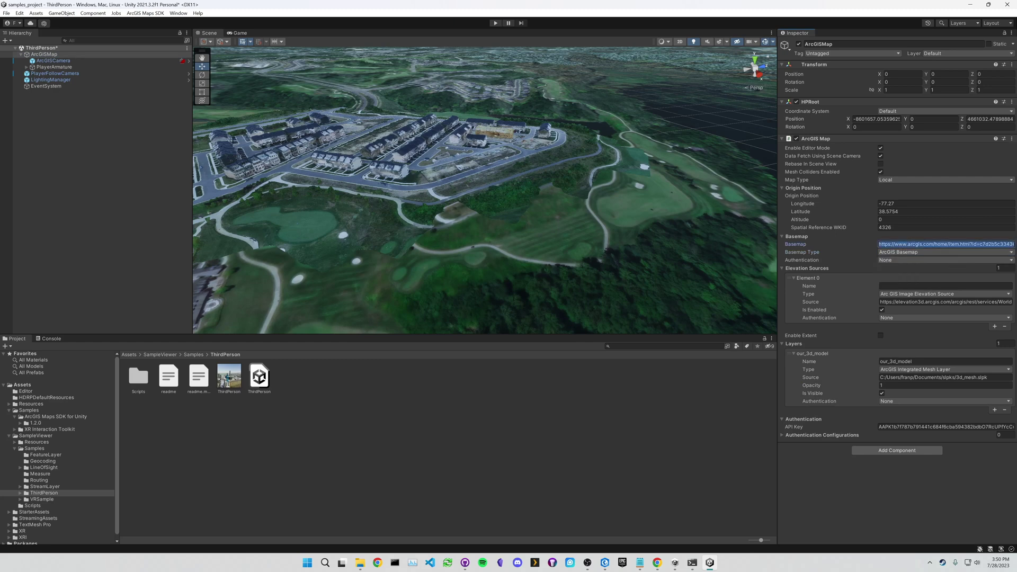
left_click(903, 268)
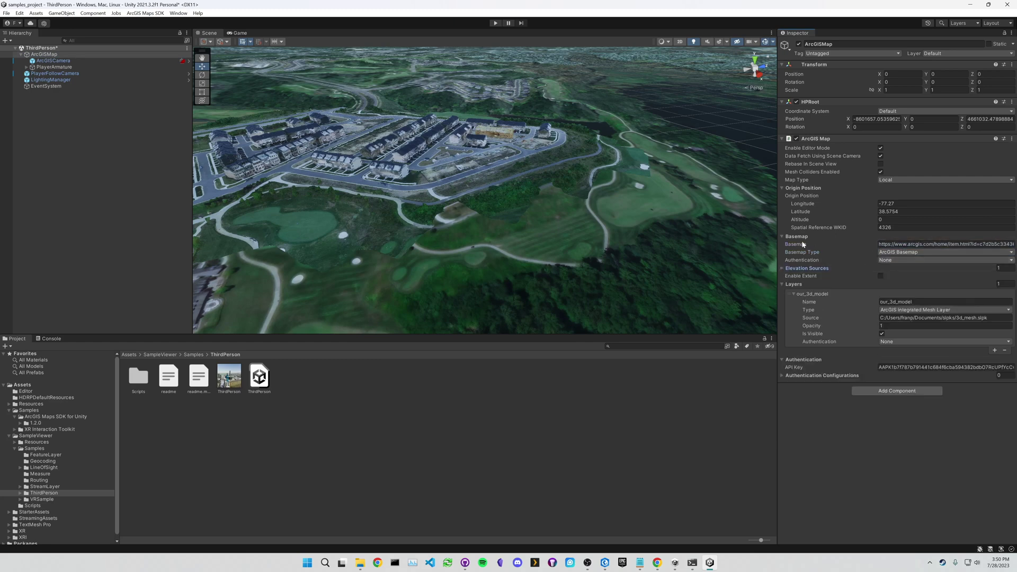
left_click(783, 237)
left_click(783, 237)
Test-run the scene in play mode, inspect it in the scene view, and stop the run.
scroll(395, 168, "down", 15)
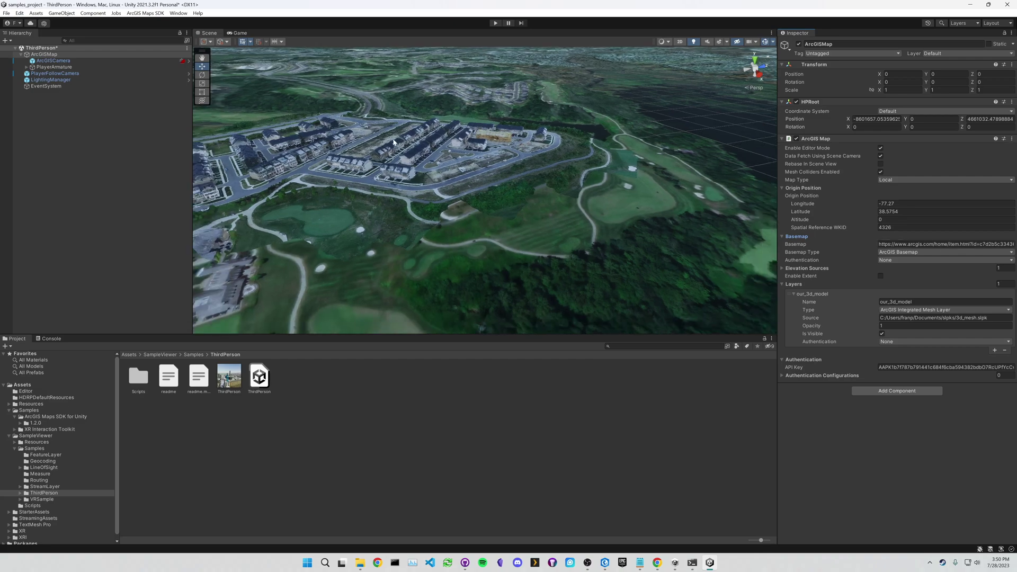
left_click_drag(396, 168, 507, 148, "alt")
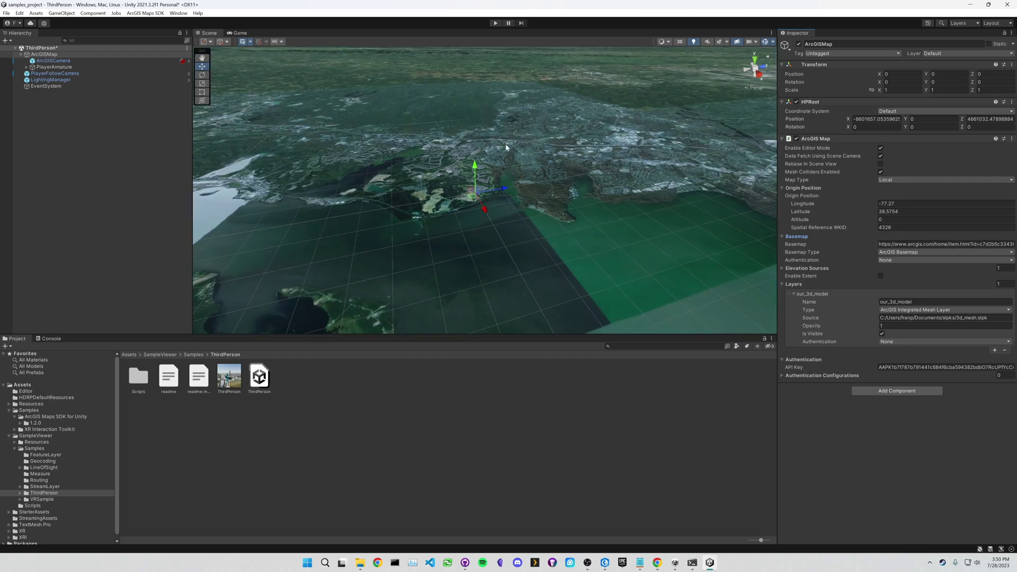
scroll(452, 199, "up", 10)
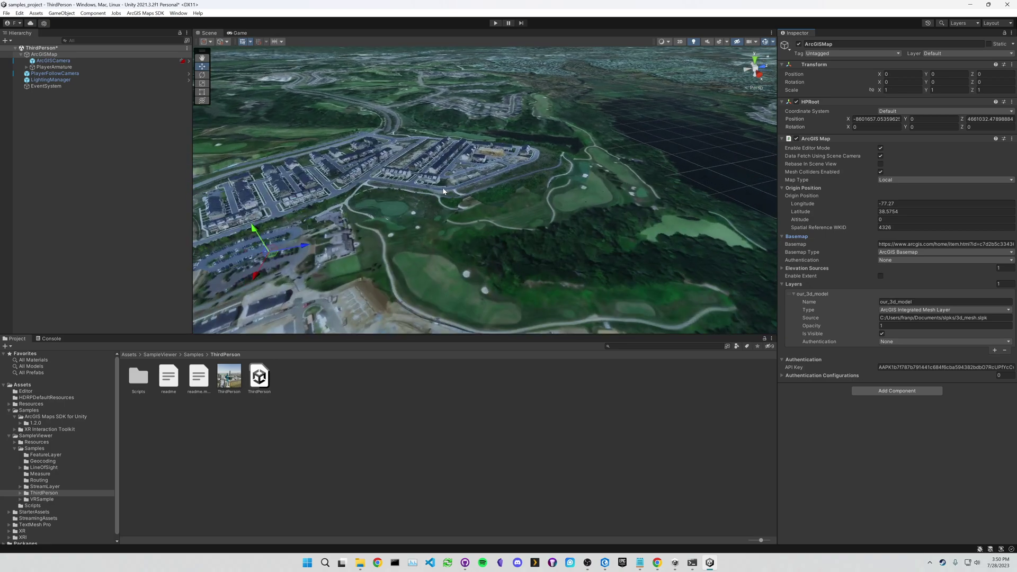
left_click_drag(399, 182, 344, 164, "alt")
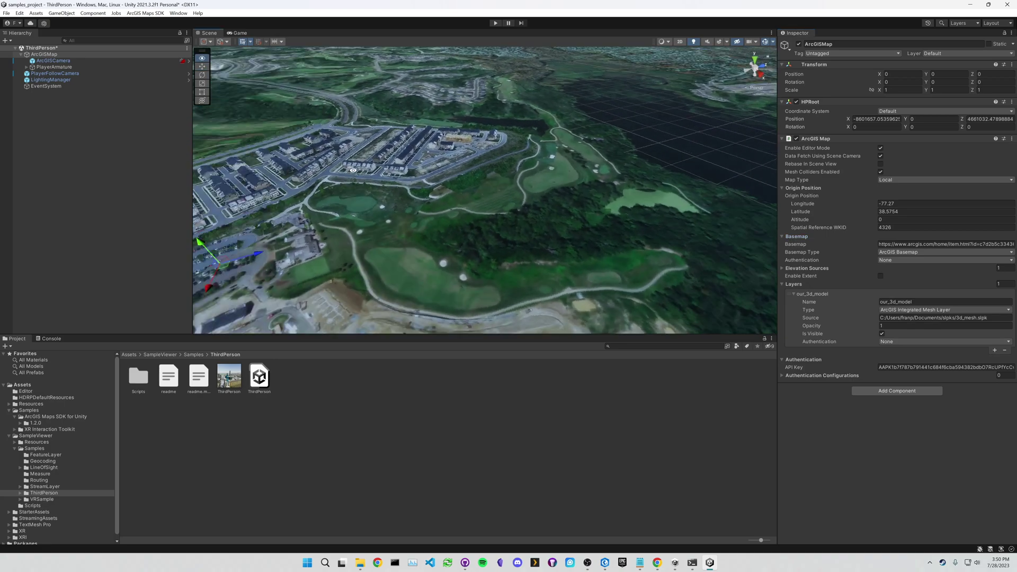
right_click_drag(353, 171, 212, 171)
left_click(494, 23)
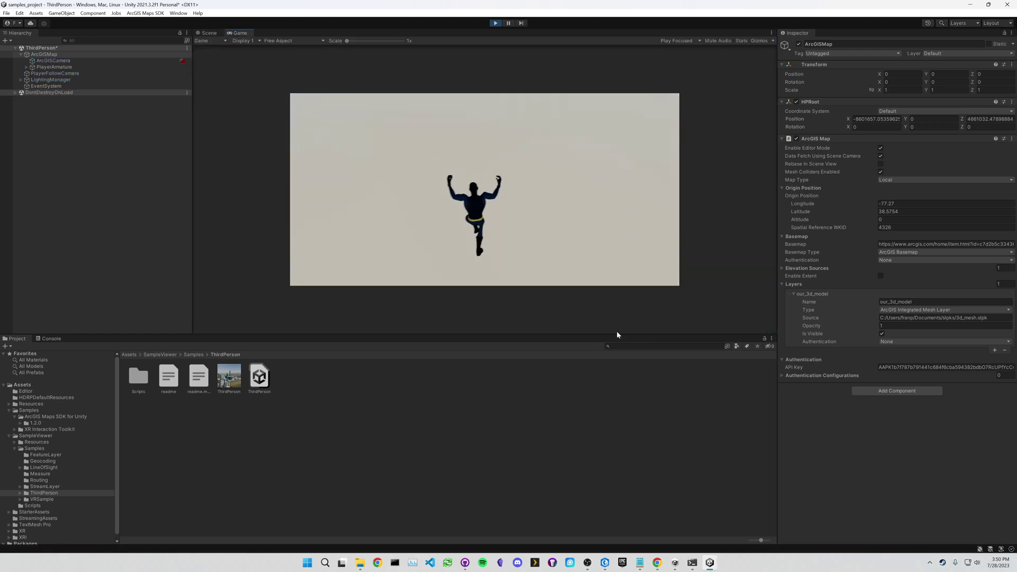
left_click(210, 33)
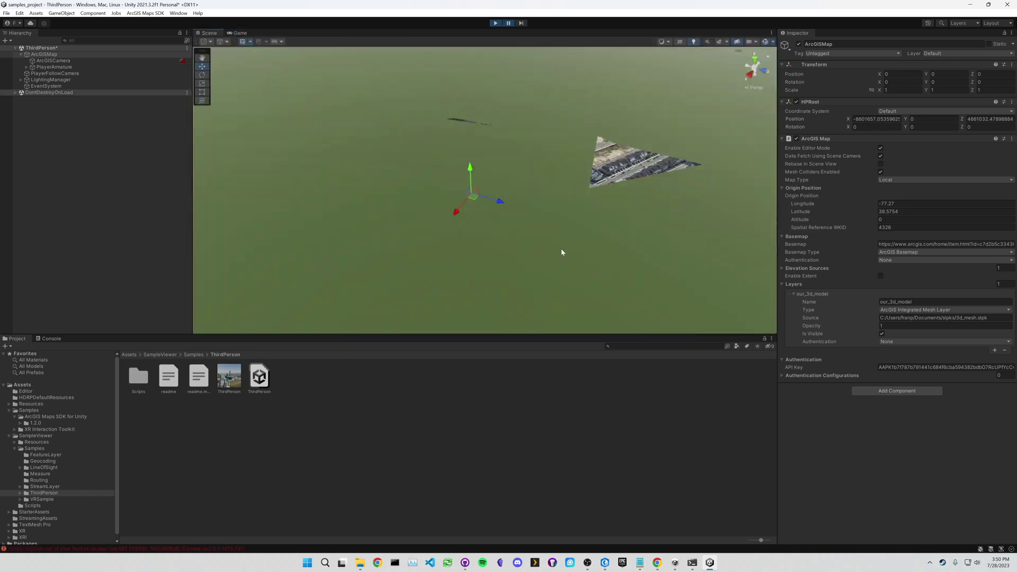
left_click(495, 24)
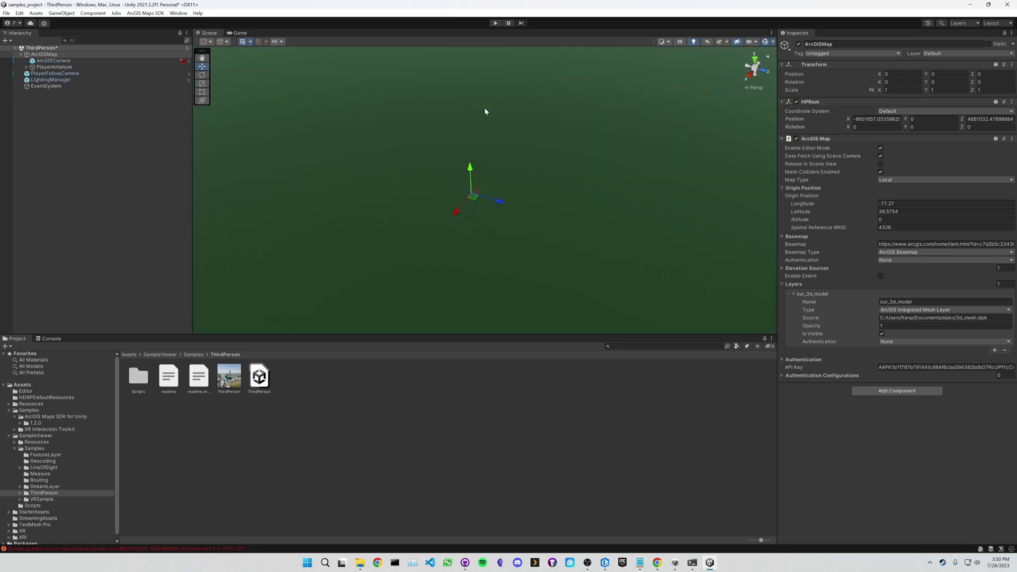
Try to set the ArcGISCamera's location longitude to -77 to match the map's origin.
scroll(486, 163, "down", 5)
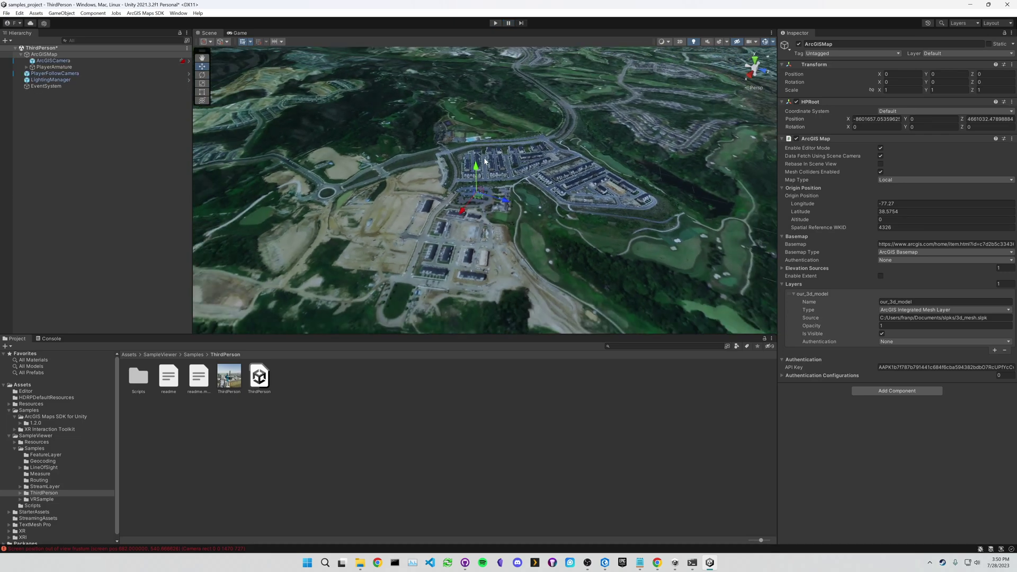
scroll(459, 153, "up", 2)
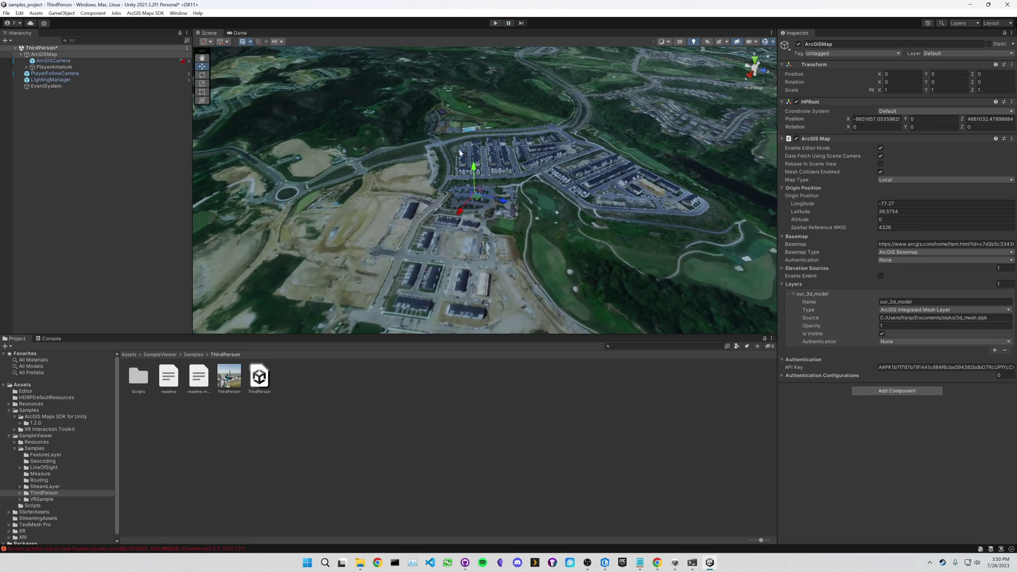
left_click(63, 60)
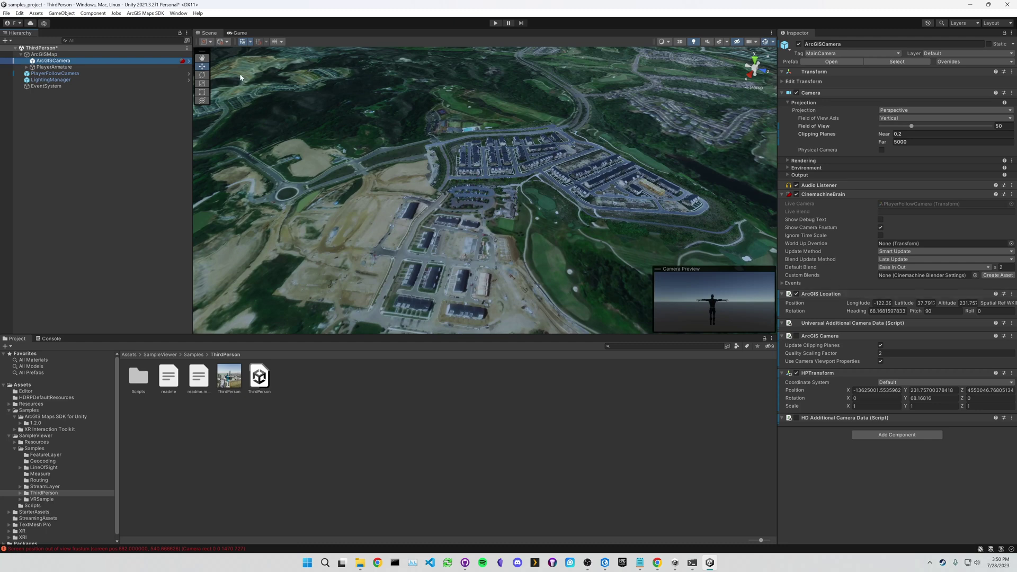
left_click(58, 54)
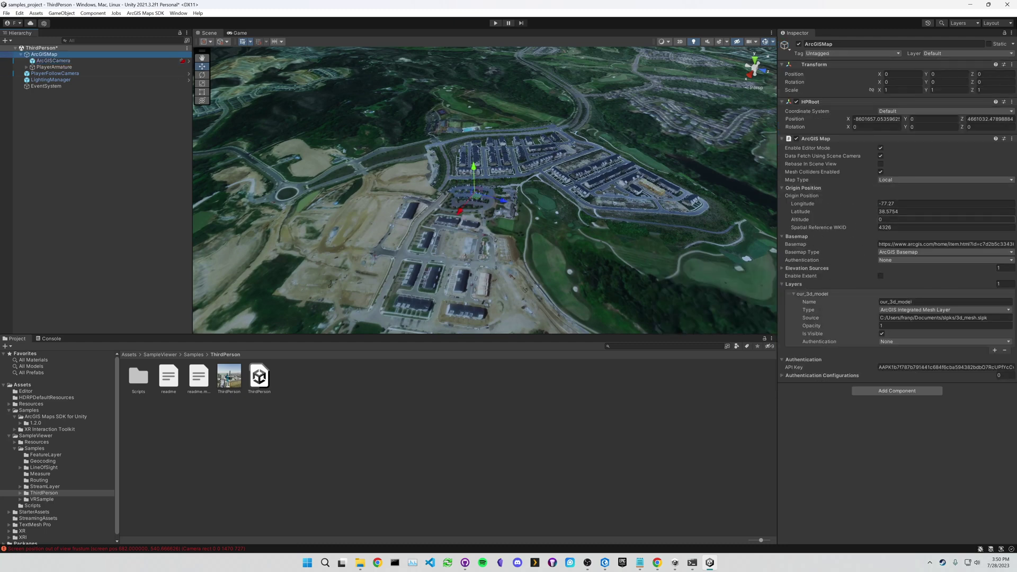
left_click(62, 61)
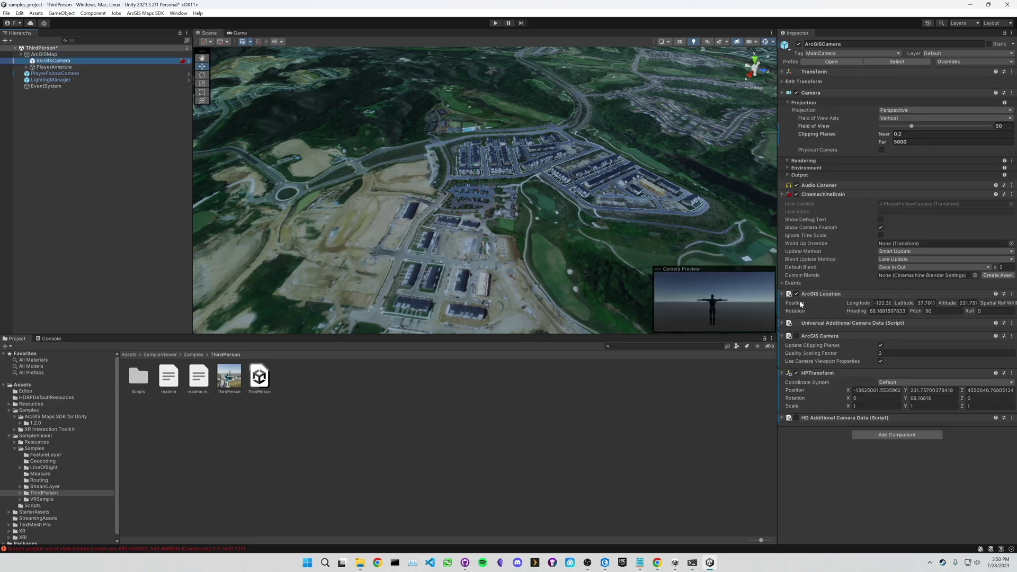
left_click(882, 303)
mouse_move(885, 303)
left_mouse_down()
mouse_move(867, 304)
mouse_move(895, 306)
mouse_move(866, 307)
left_mouse_up()
key("BackSpace")
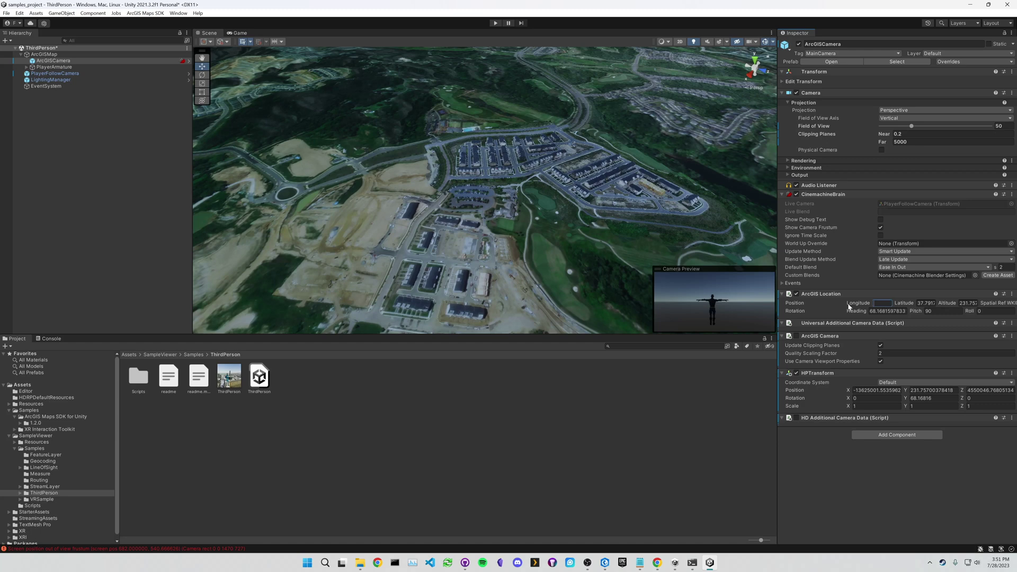
type("-77")
key("Tab")
Set the spatial reference WKID of the PlayerArmature's ArcGIS Location to 4326.
left_click(67, 69)
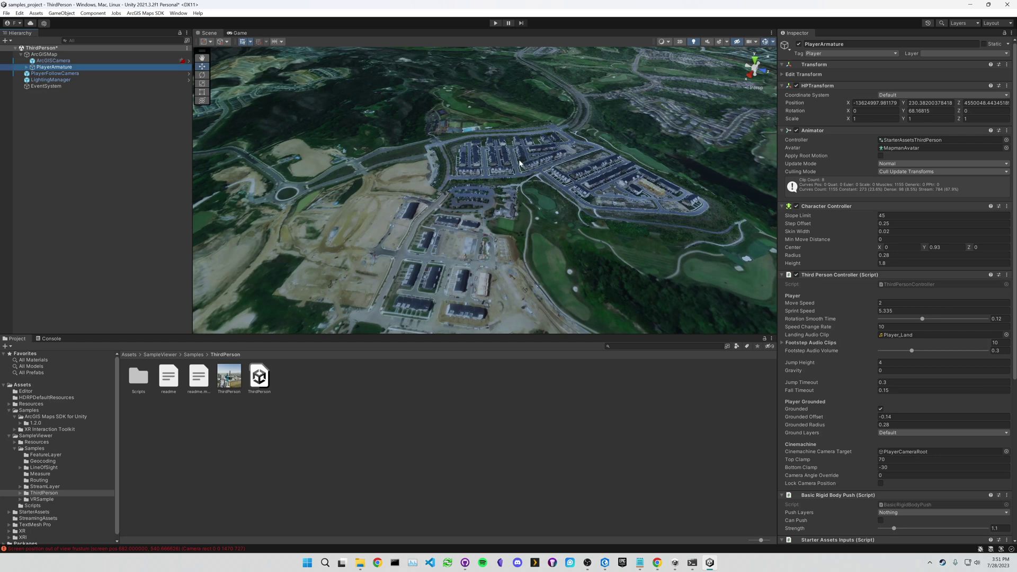
left_click(55, 61)
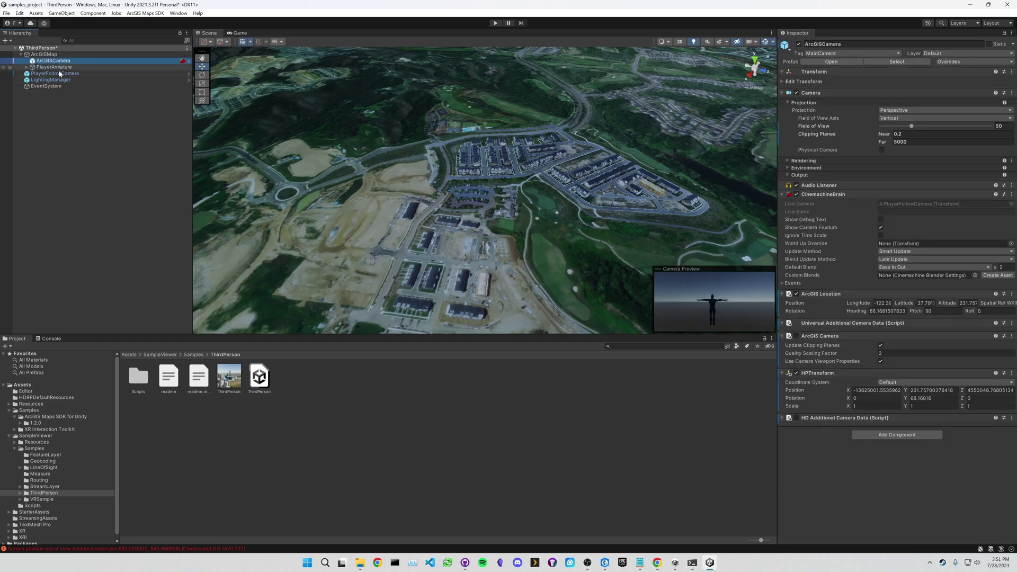
left_click(61, 67)
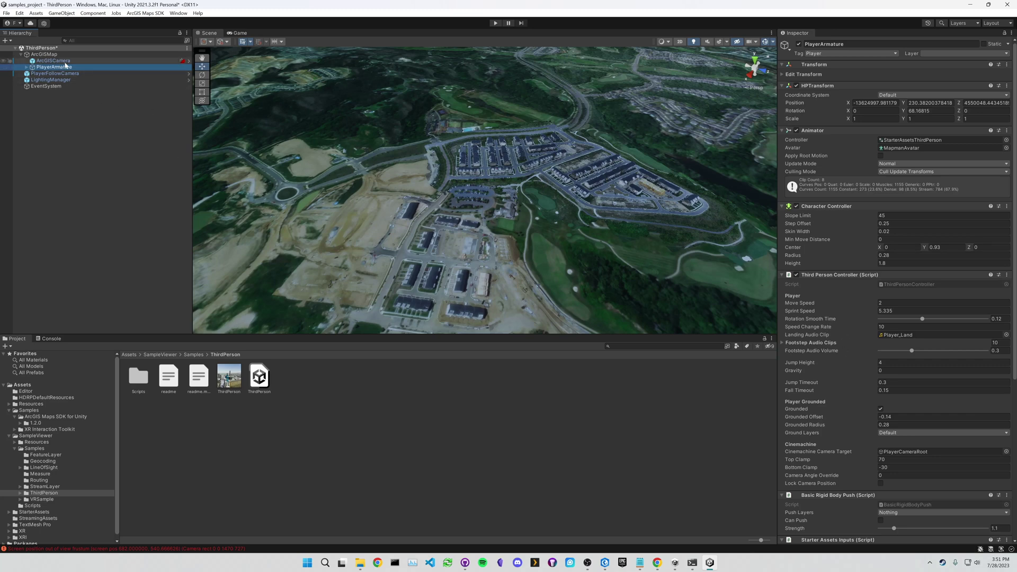
scroll(892, 358, "down", 5)
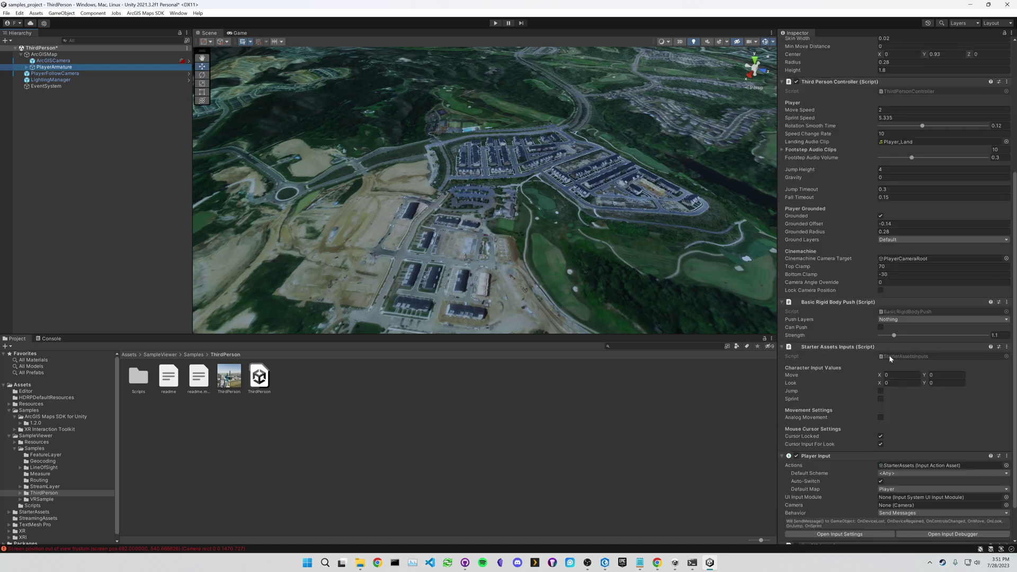
scroll(887, 338, "up", 5)
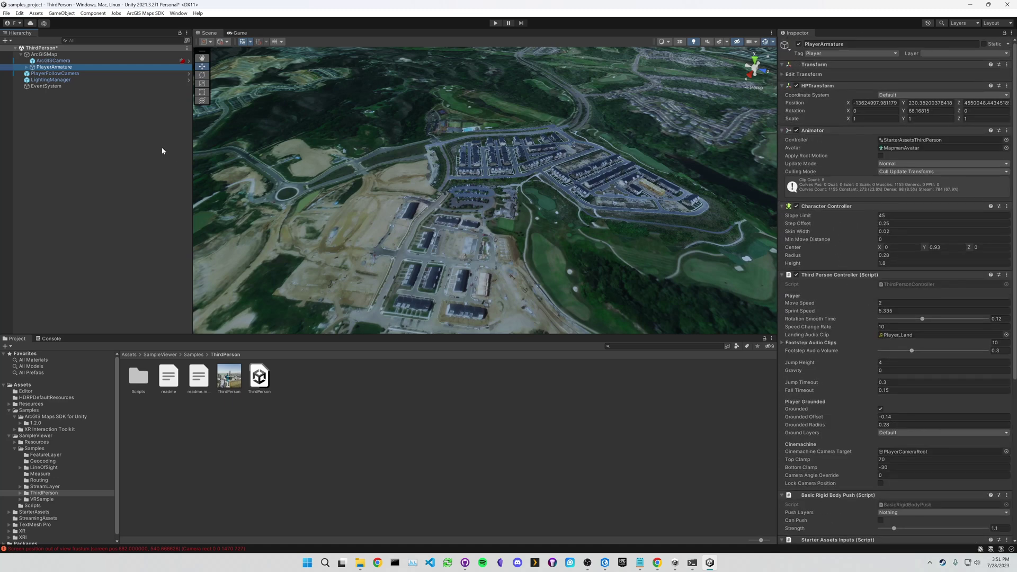
scroll(854, 119, "down", 10)
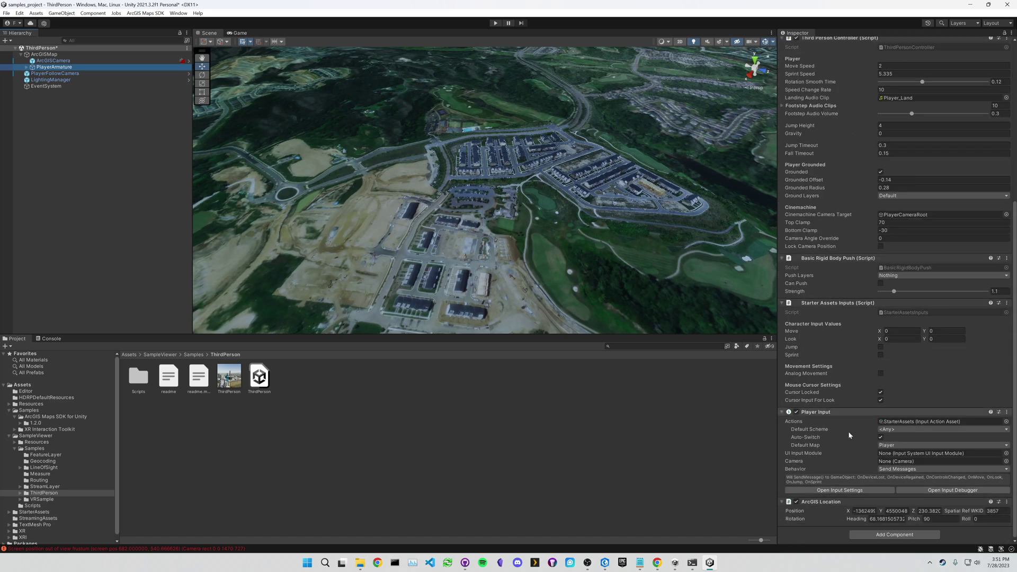
left_click(896, 511)
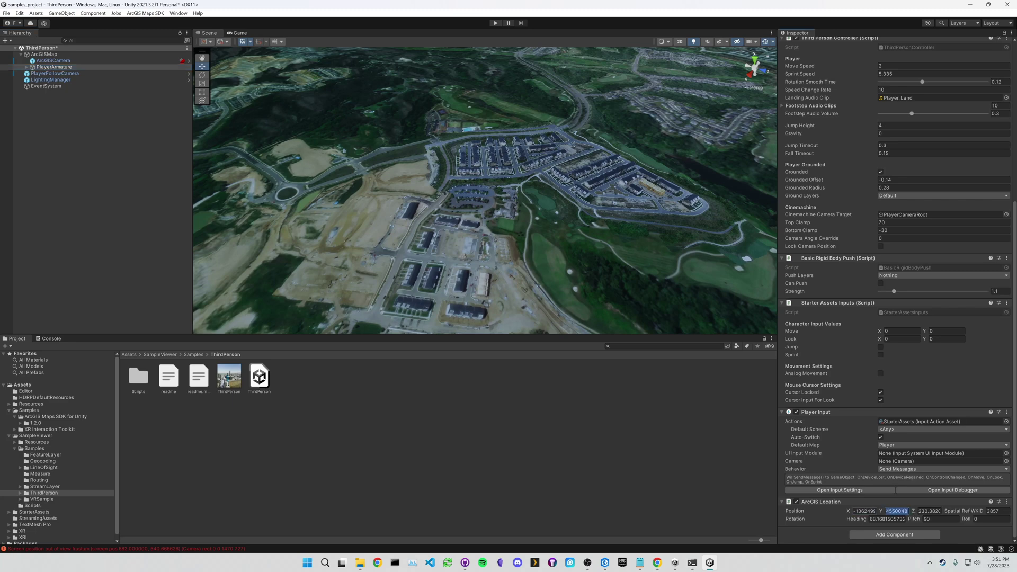
left_click(863, 511)
left_click(990, 512)
type("4326")
key("Return")
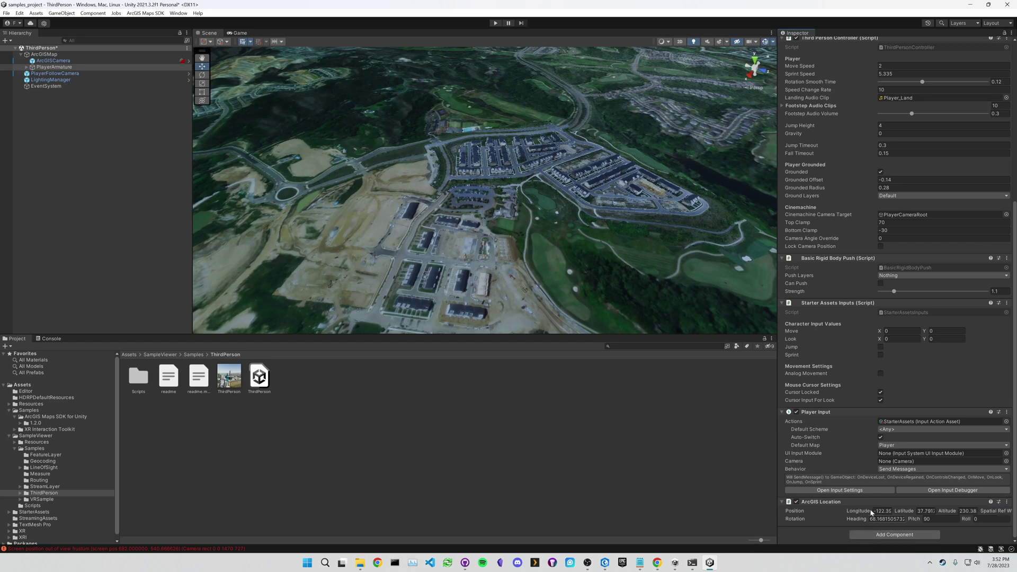
Set the PlayerArmature's ArcGIS Location to longitude -77.270 and latitude 38.5754.
left_click(888, 510)
left_click_drag(890, 510, 860, 514)
type("7")
key("BackSpace")
type("-77.270")
key("Tab")
type("37.5")
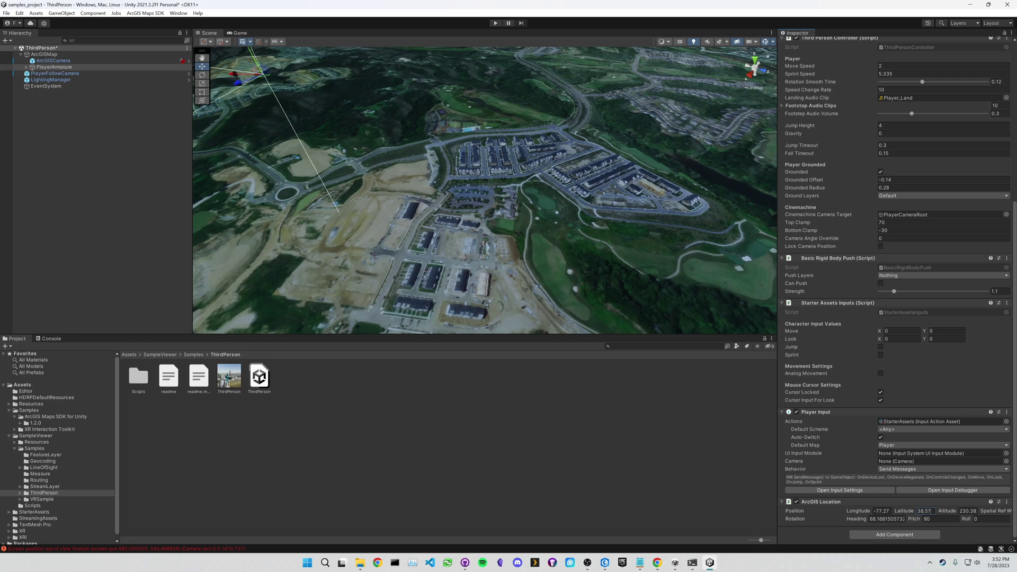
type("754")
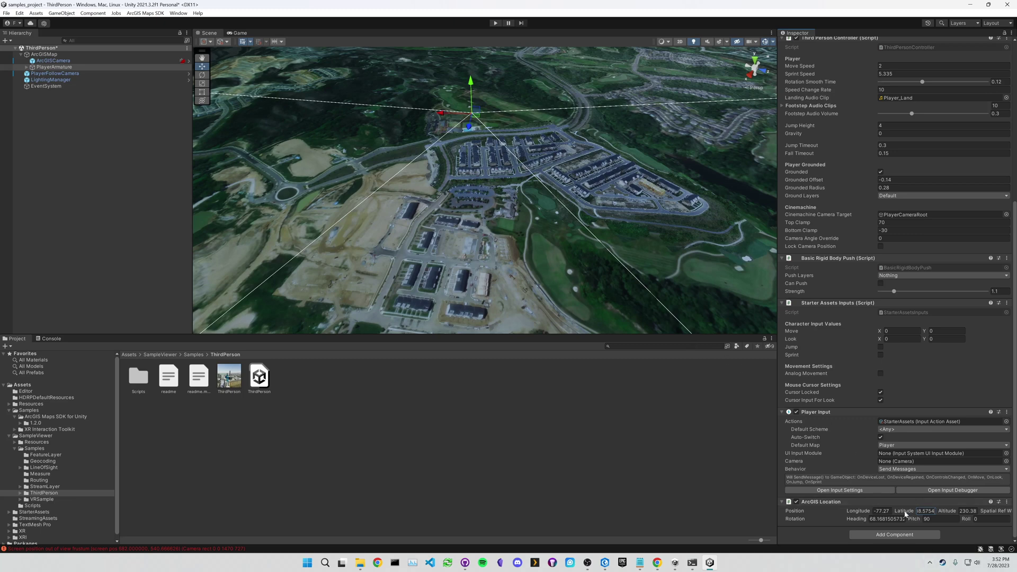
left_click(822, 539)
Check the ArcGISCamera's location, then run the scene in play mode and walk the character forward across the mesh.
left_click(53, 61)
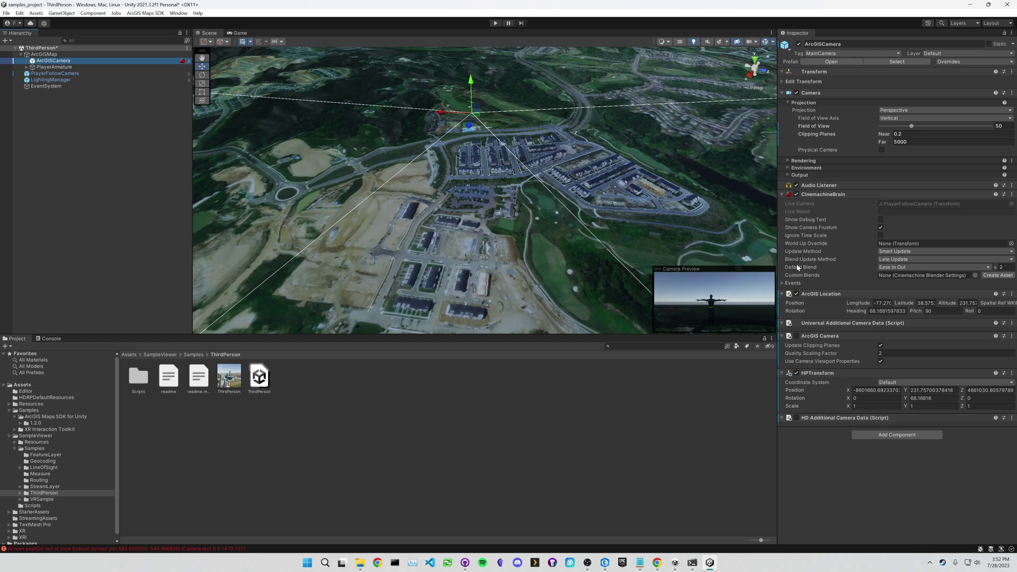
left_click(494, 24)
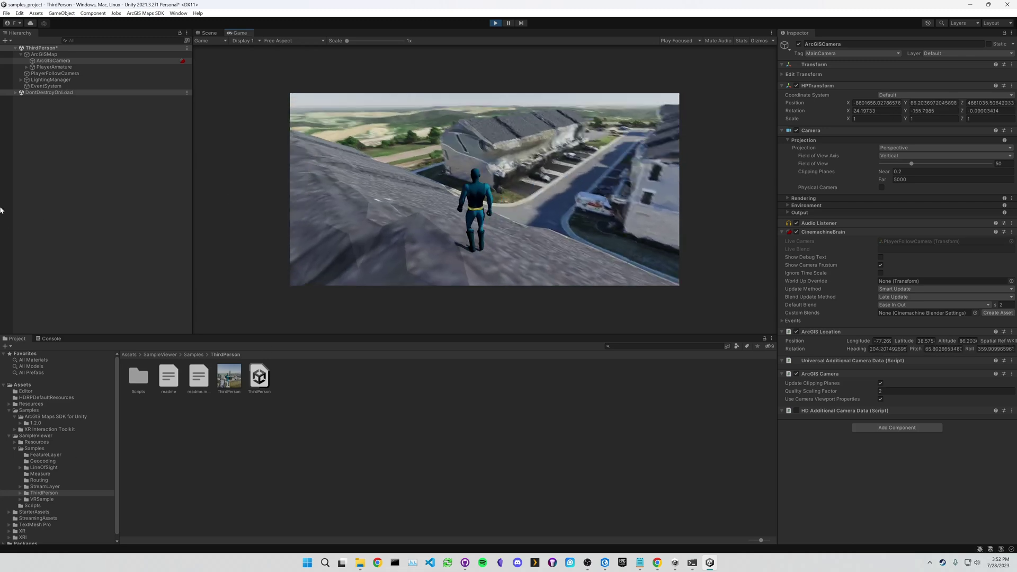
key("w")
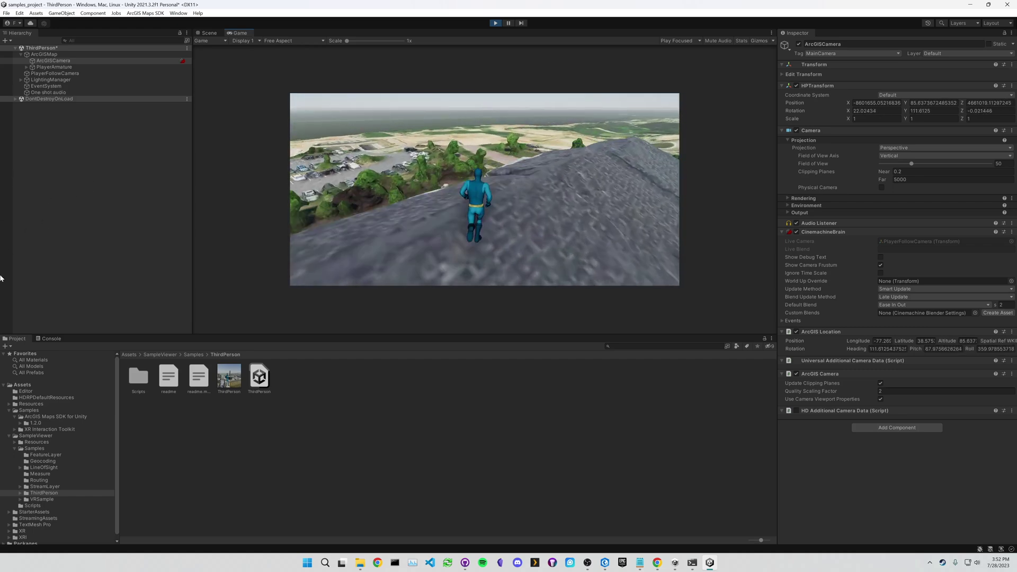
Make the player character run and jump across the house rooftops of the mesh, then down to street level.
key("space")
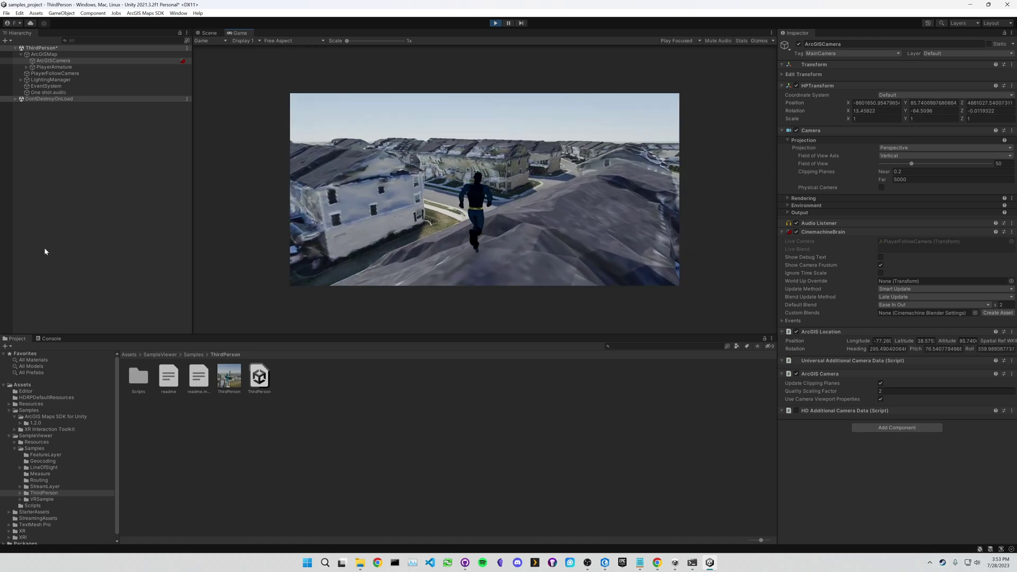
key("space")
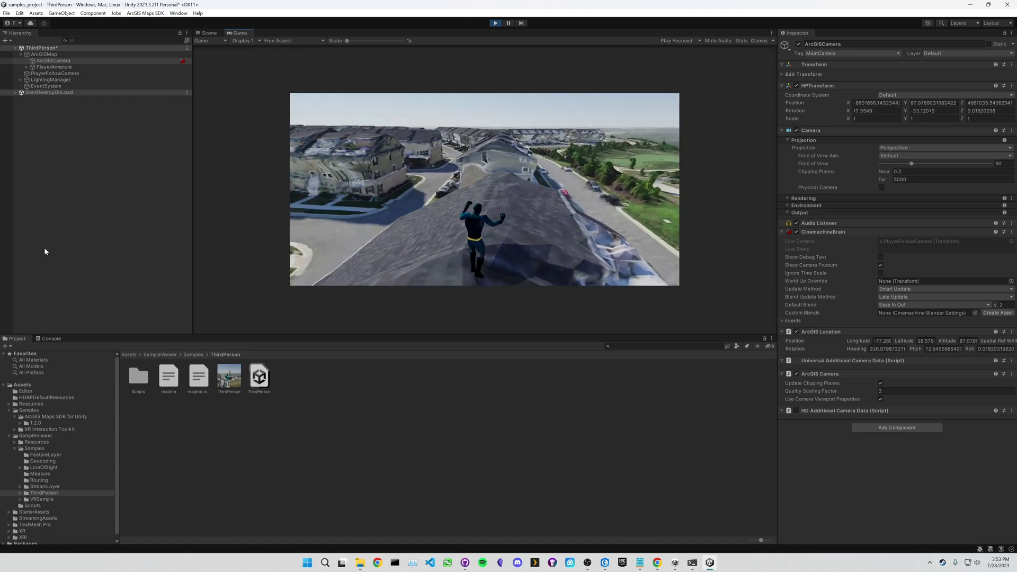
key("space")
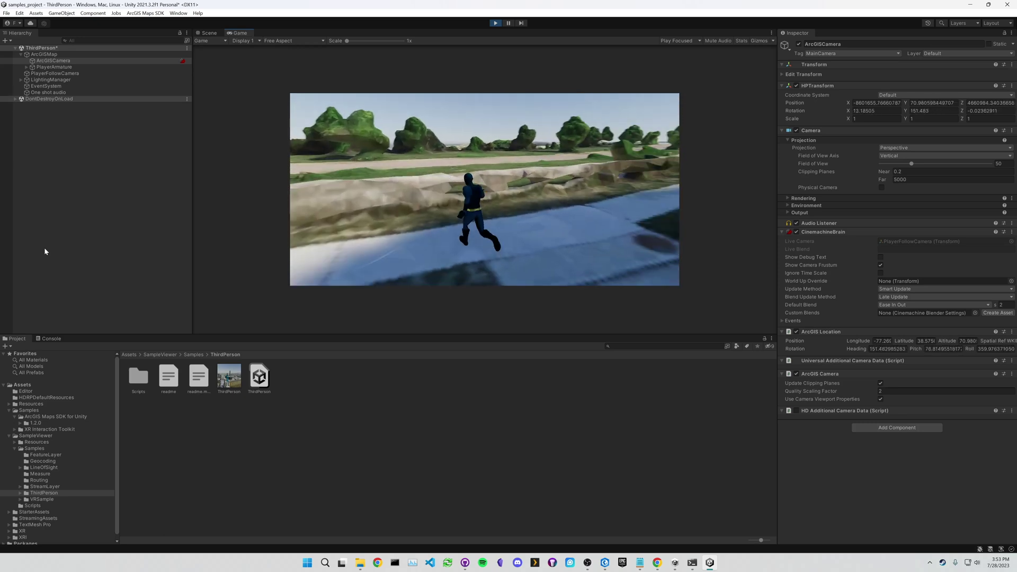
Run and jump the character onto and along the narrow wall beside the path to test the mesh collision.
key("space")
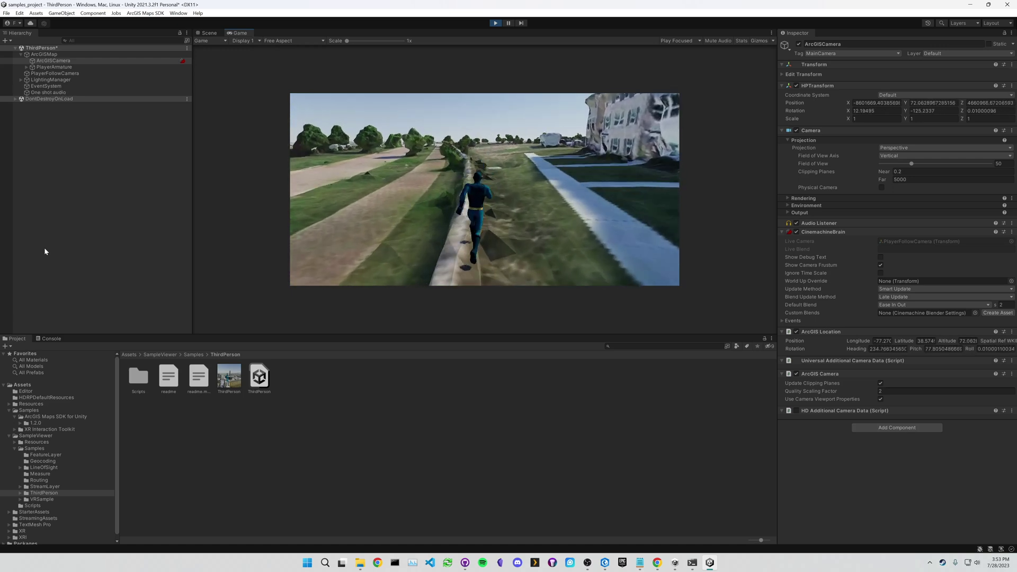
key("space")
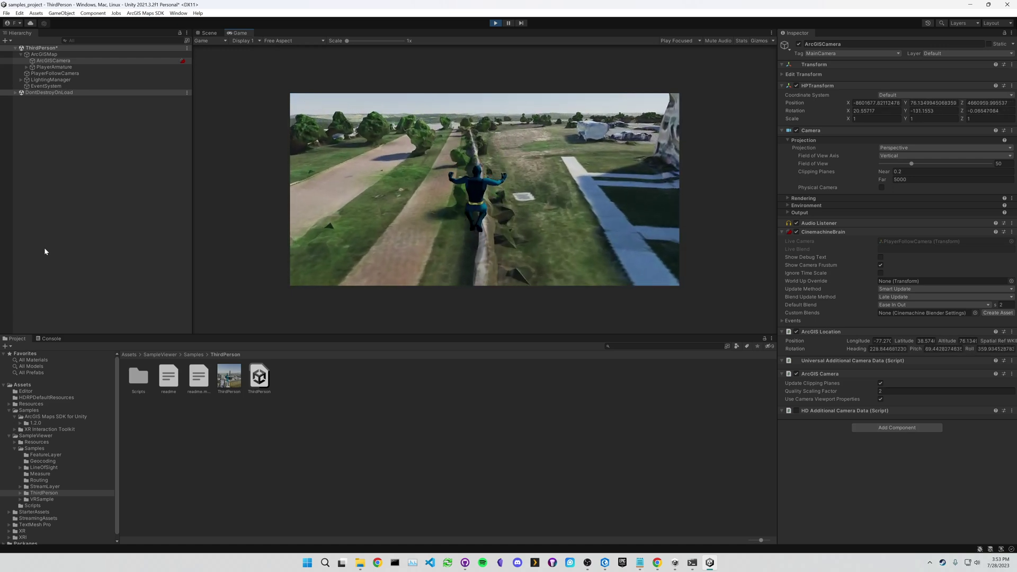
key("space")
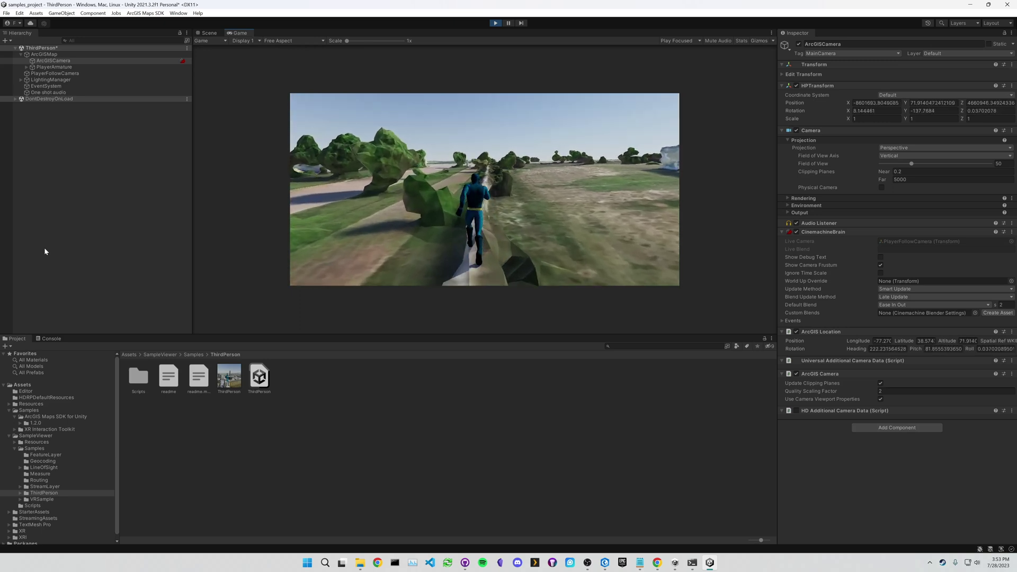
key("space")
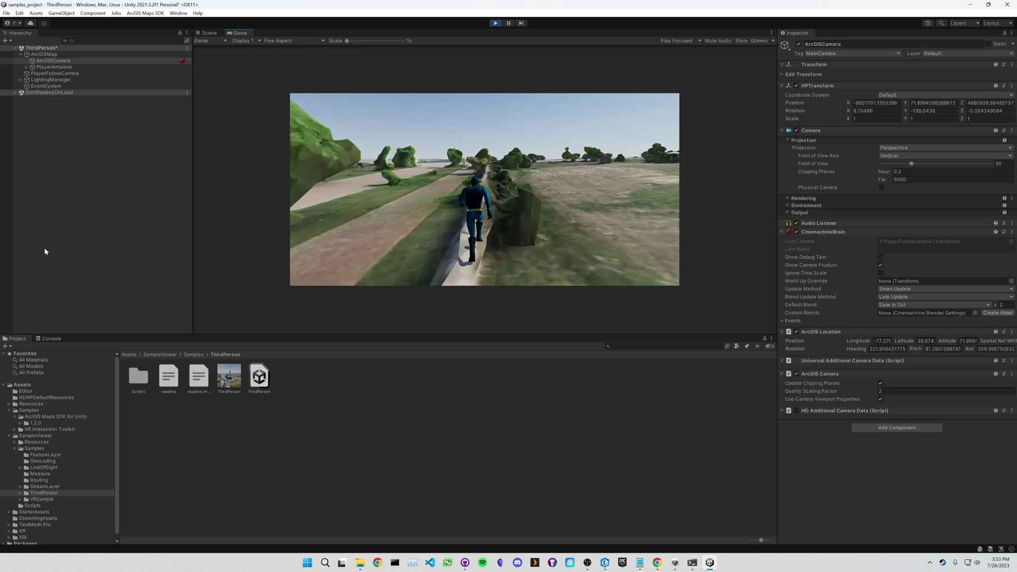
key("a")
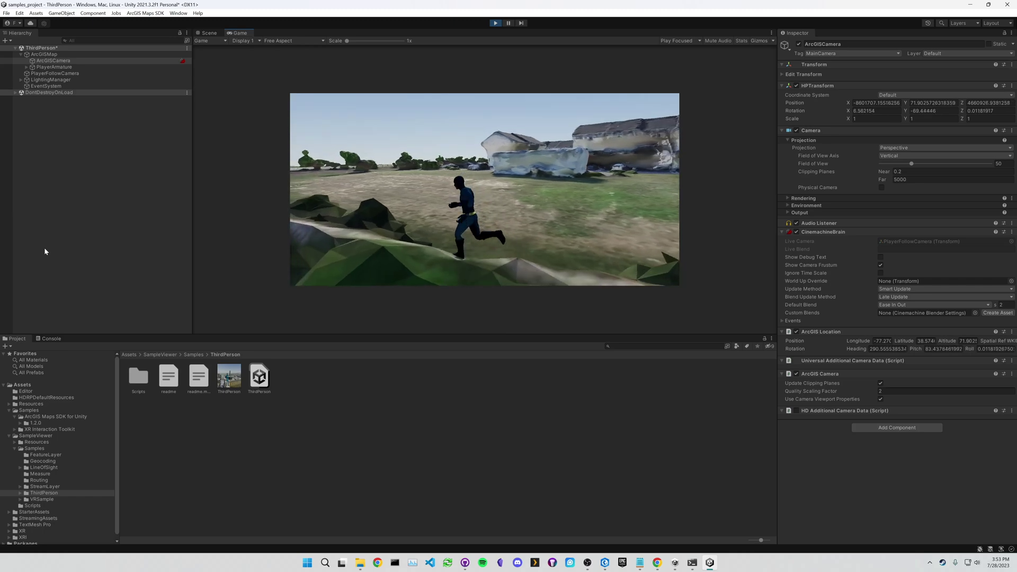
key("w")
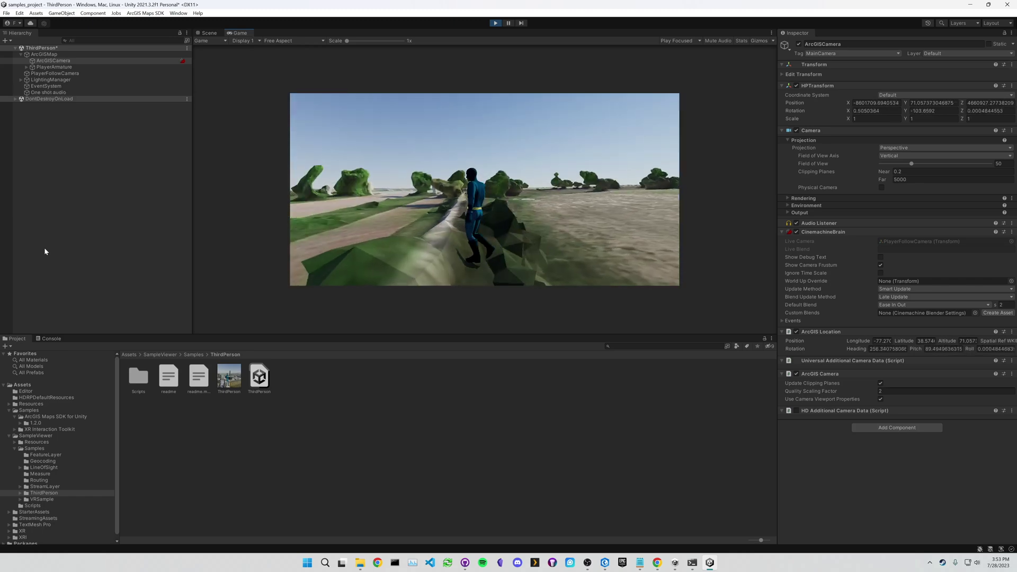
key("space")
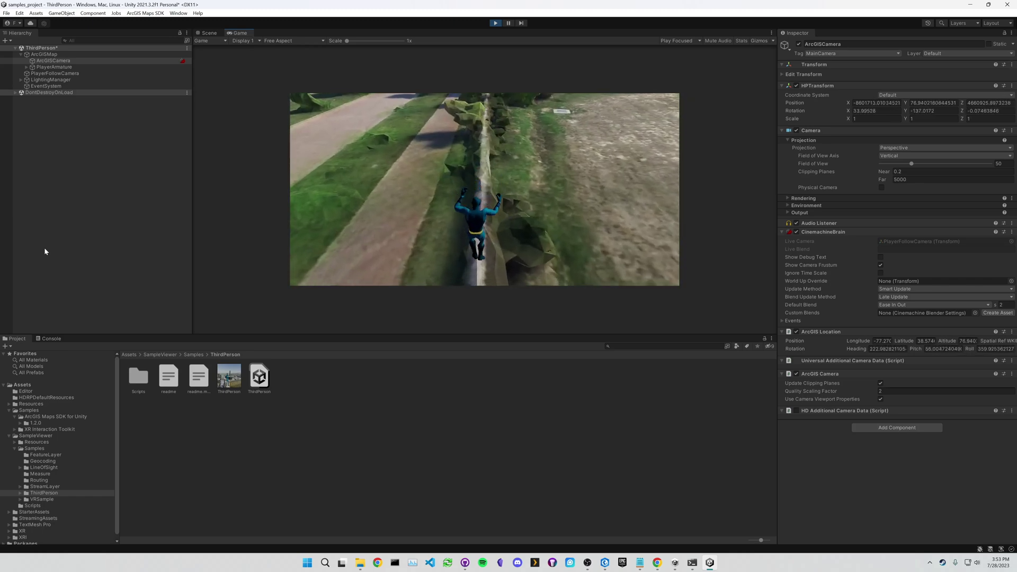
key("w")
key("w")
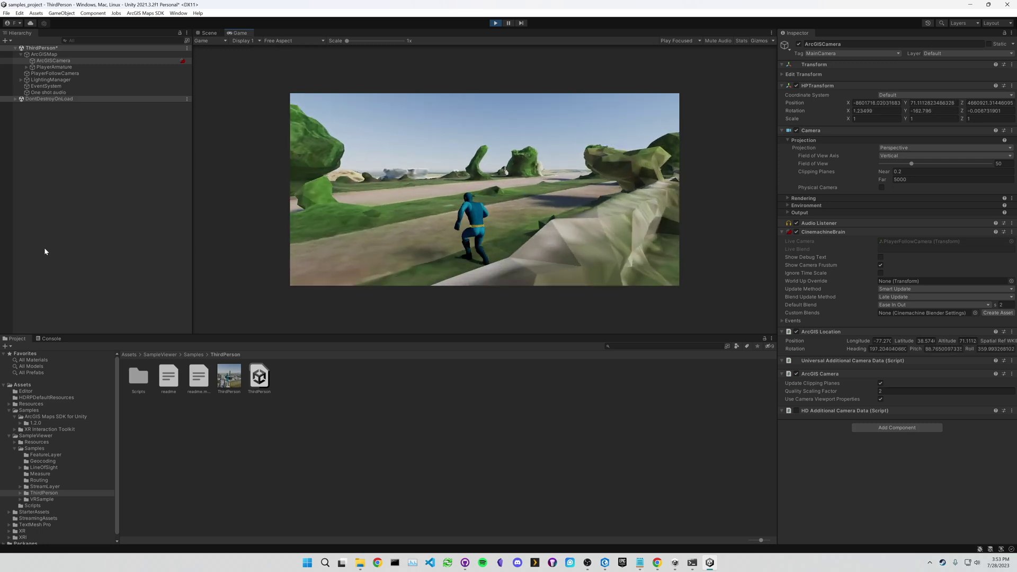
Run the character off the wall, across the path and over the sandy mound towards the edge of the mesh.
key("w")
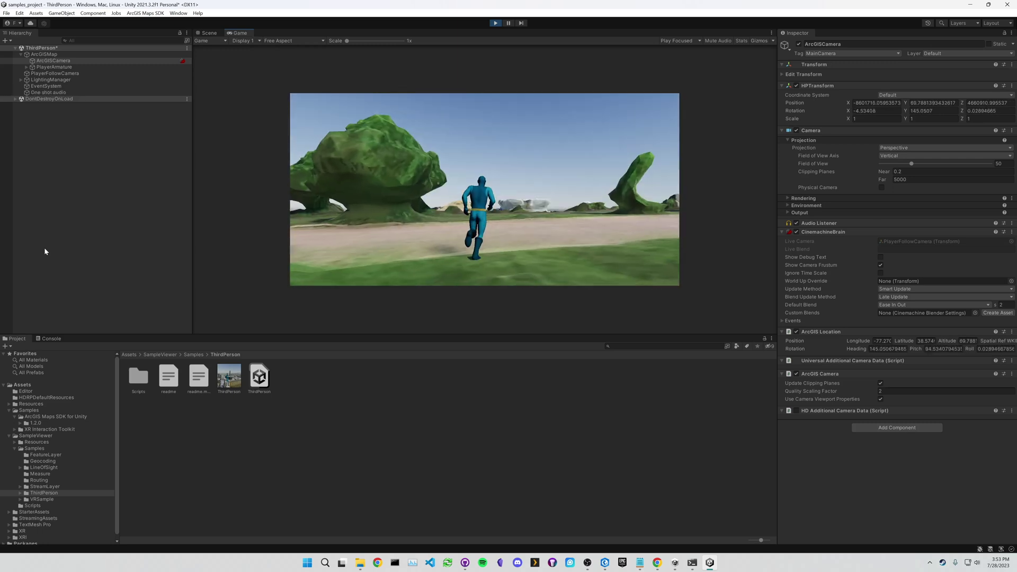
key("space")
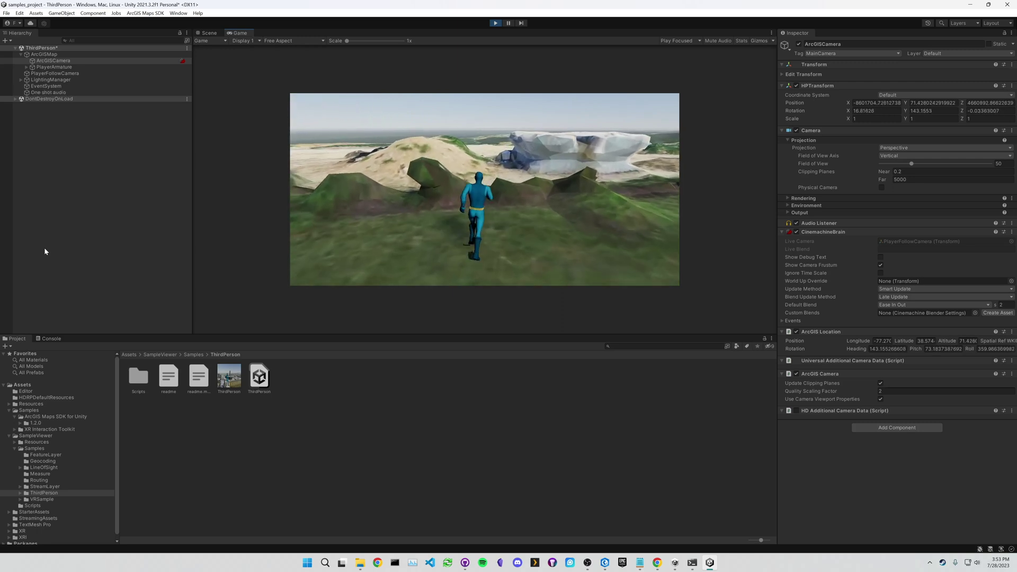
key("space")
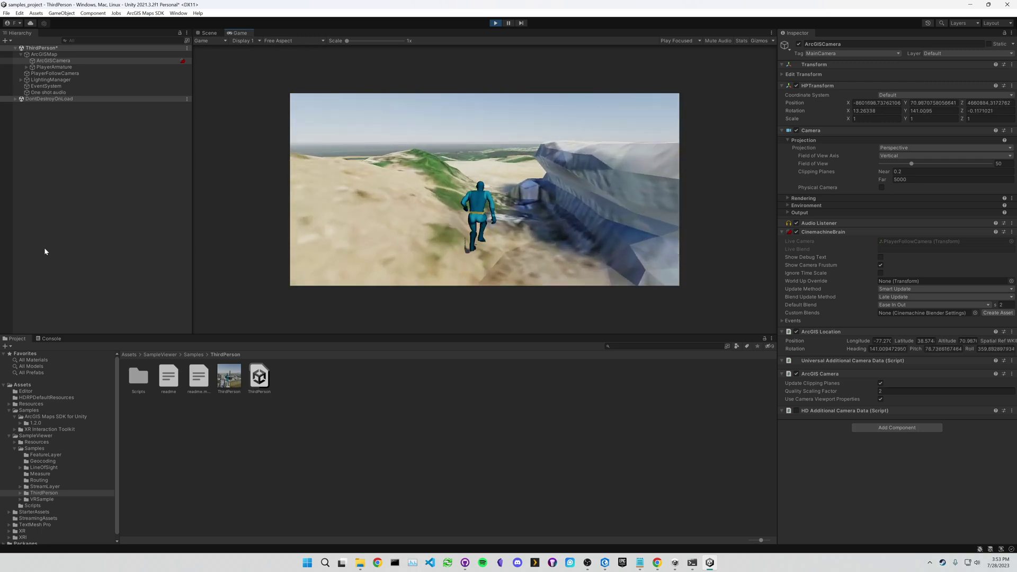
key("w")
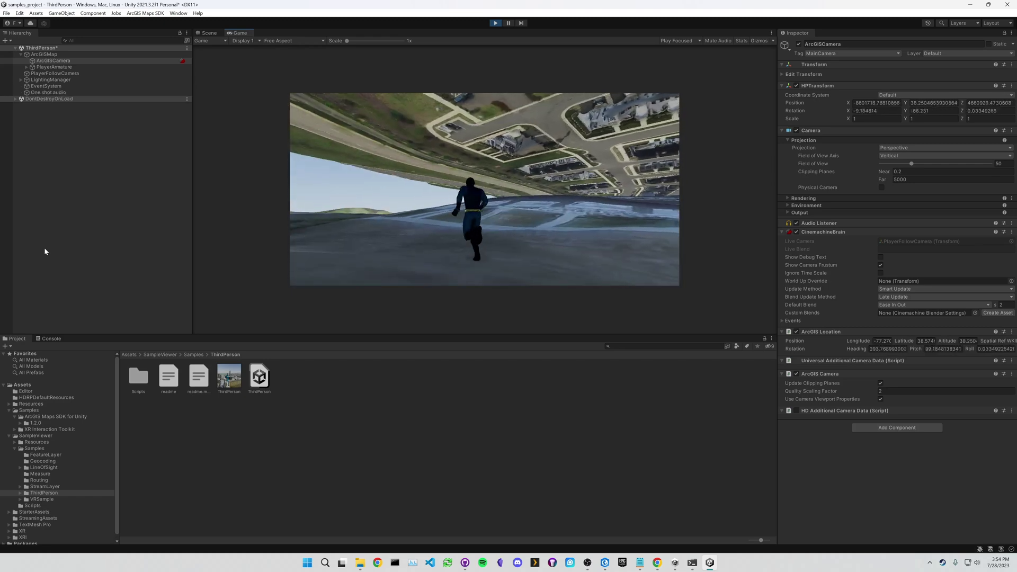
Run and jump the character around on the base terrain beneath the mesh to inspect its underside.
key("space")
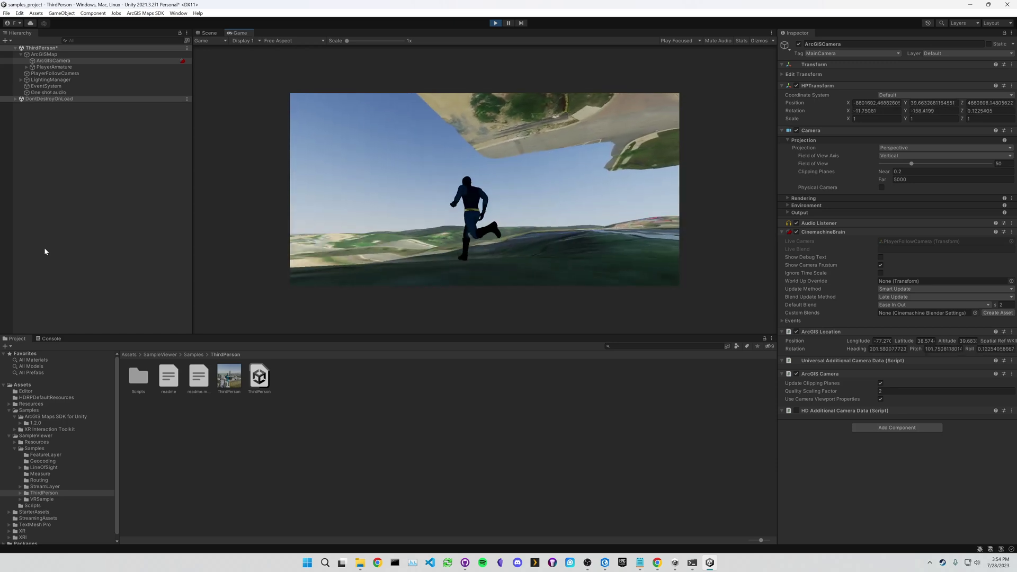
key("space")
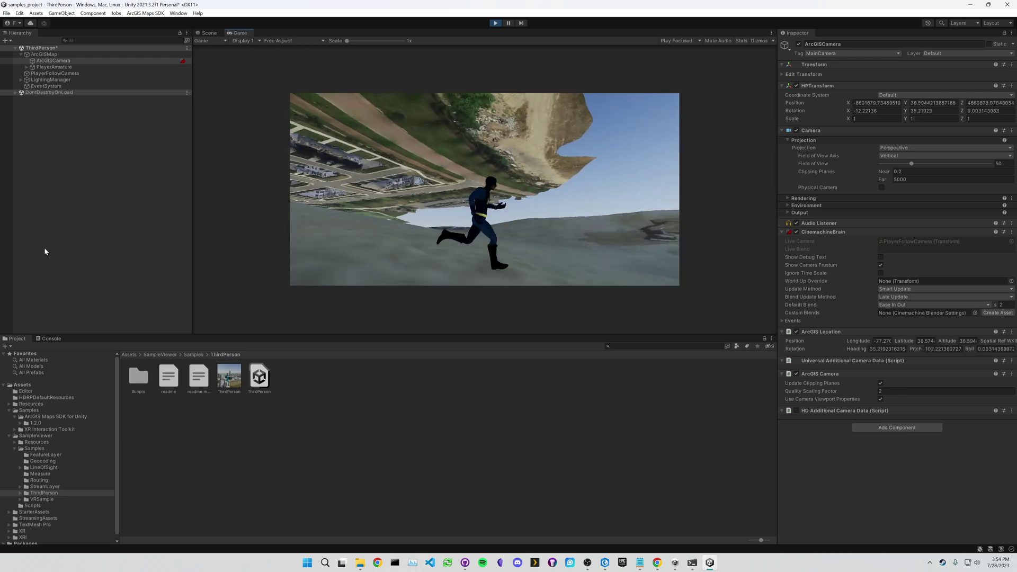
key("s")
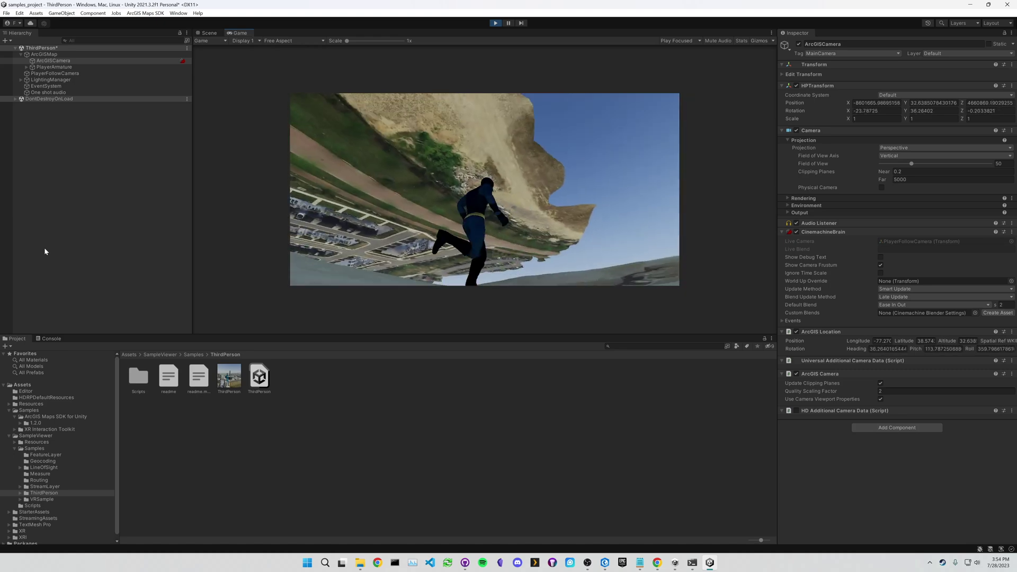
key("w")
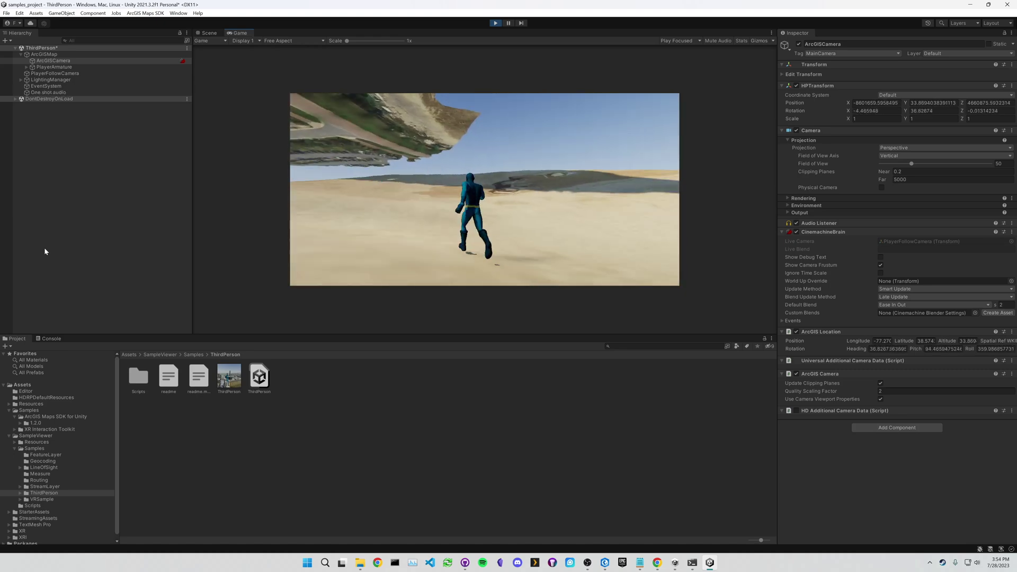
key("space")
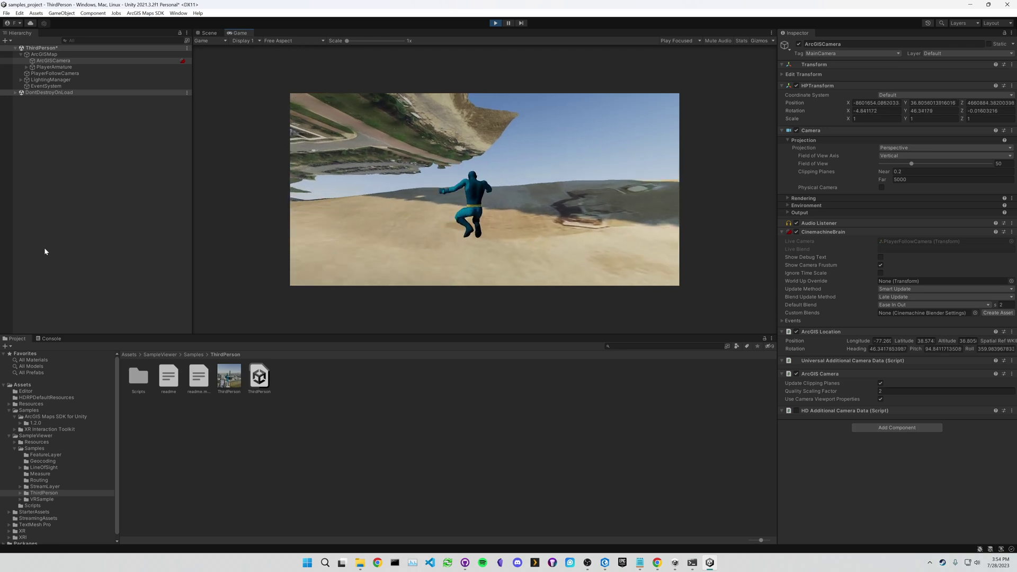
key("space")
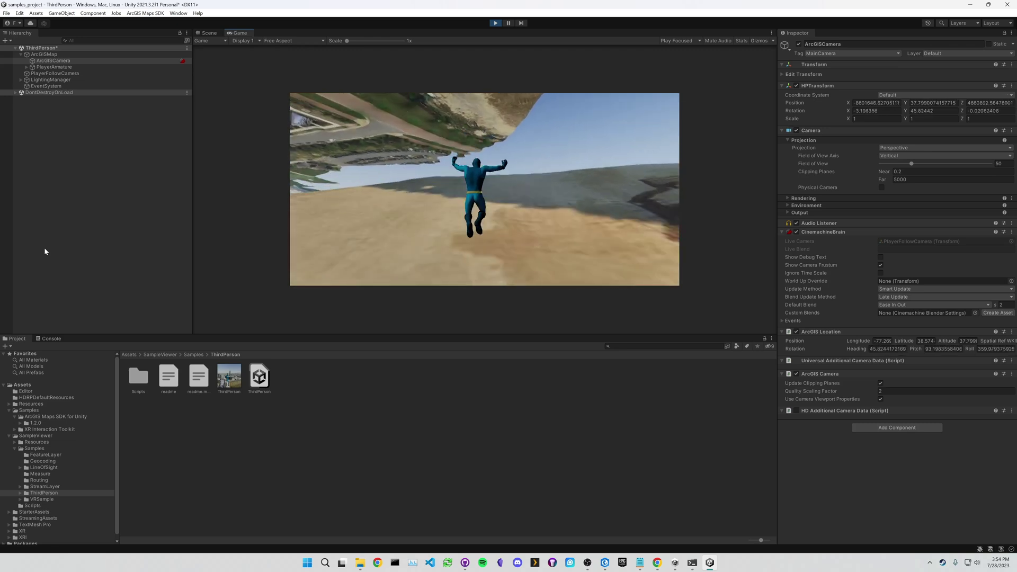